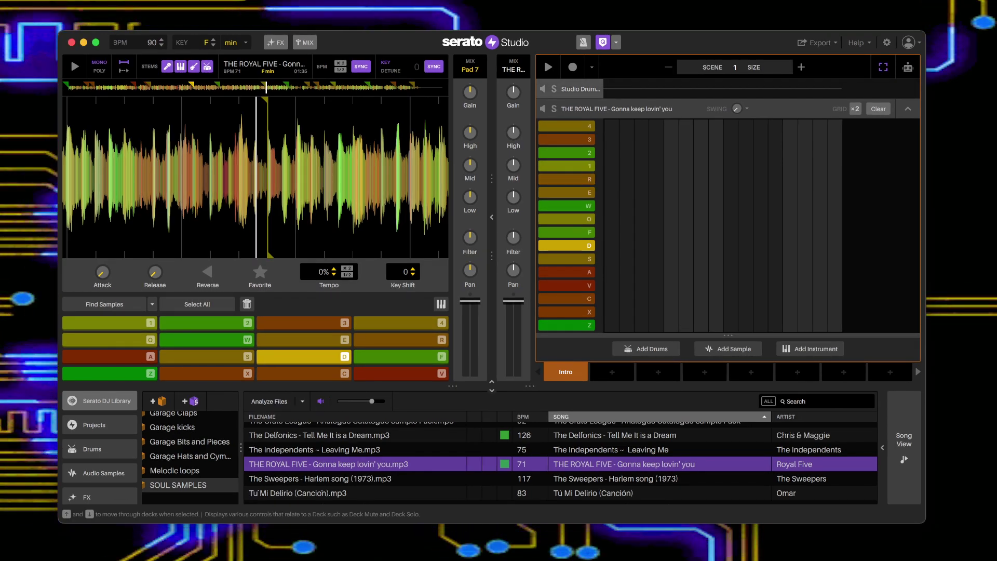
# Step: Open the Studio Drum Kit deck and audition its Kick 2, vinyl-snare-67, Alt Kick and vinyl-hat-47 pads
pyautogui.click(579, 89)
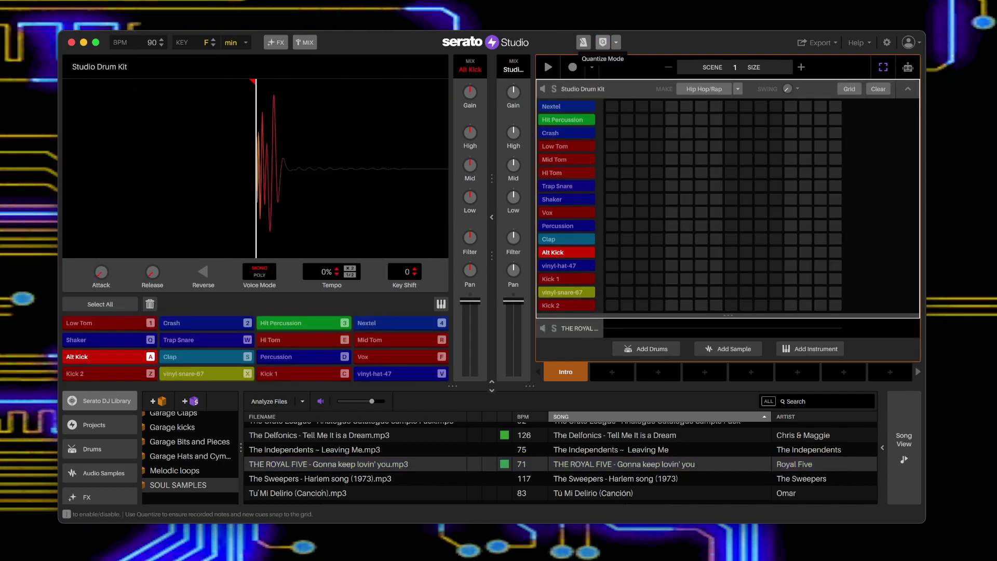
pyautogui.press('z')
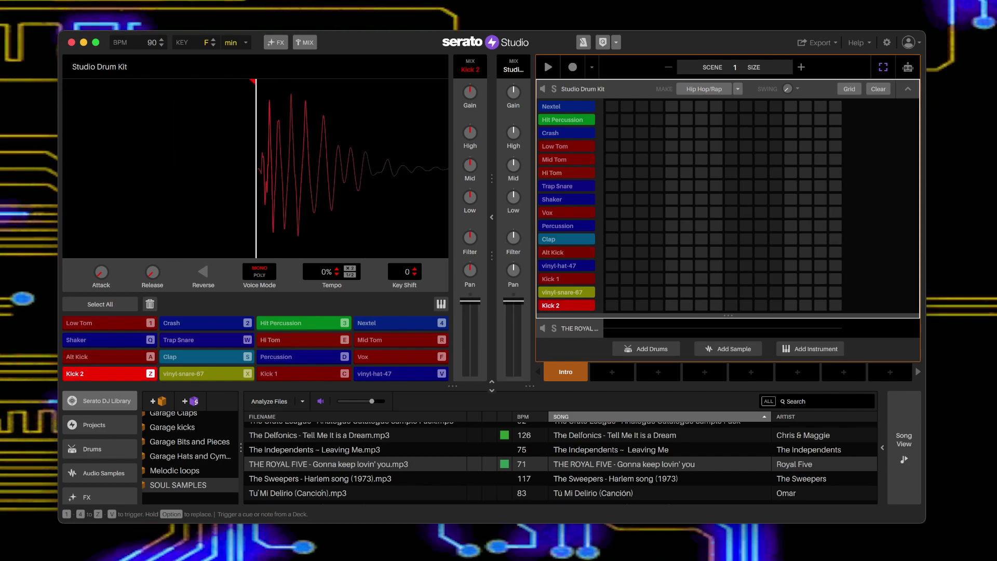
pyautogui.press('x')
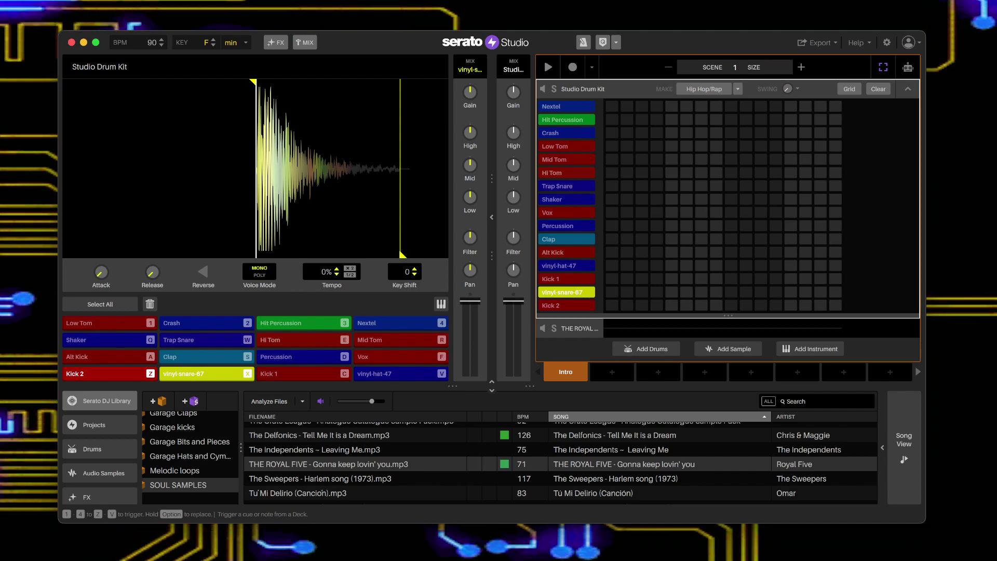
pyautogui.press('a')
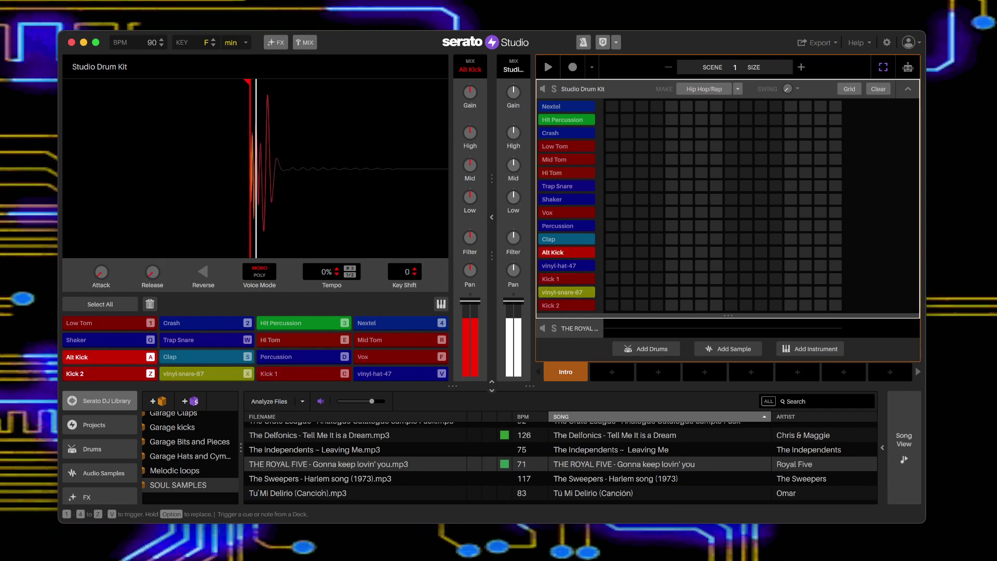
pyautogui.press('v')
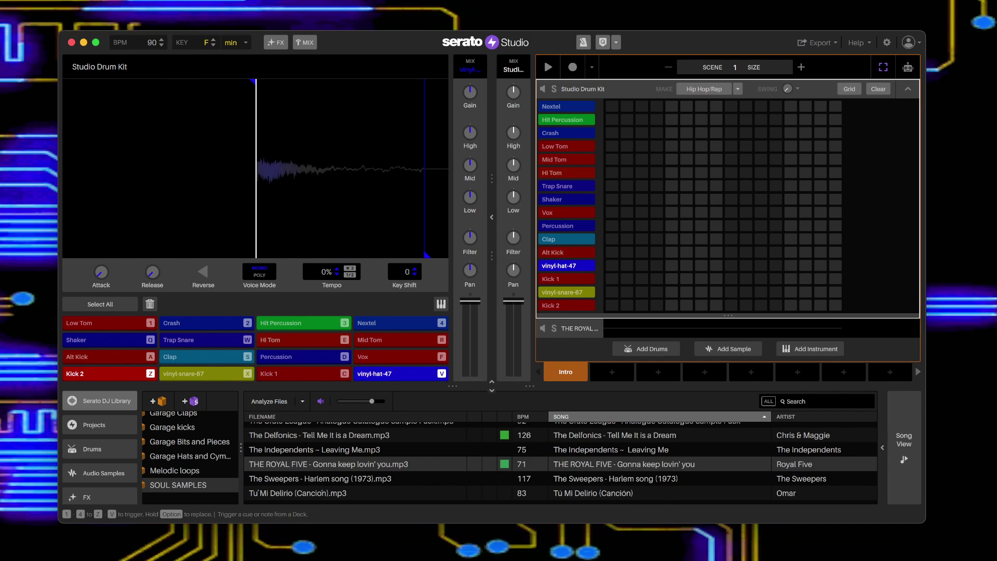
# Step: Play a short live beat on the Kick 2, vinyl-snare-67 and vinyl-hat-47 pads without recording
pyautogui.press('z')
pyautogui.press('x')
pyautogui.press('z')
pyautogui.press('v')
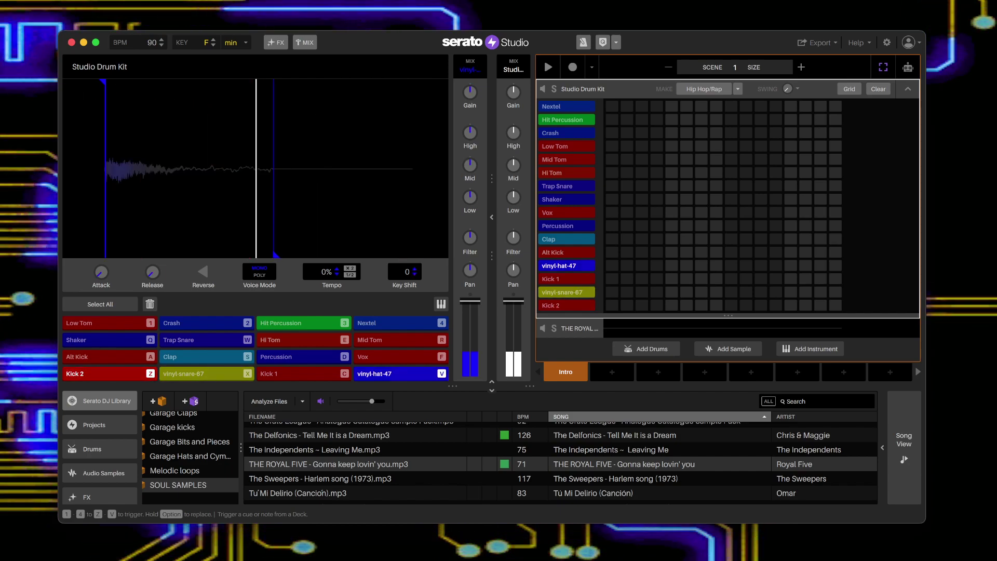
pyautogui.press('x')
pyautogui.press('z')
pyautogui.press('v')
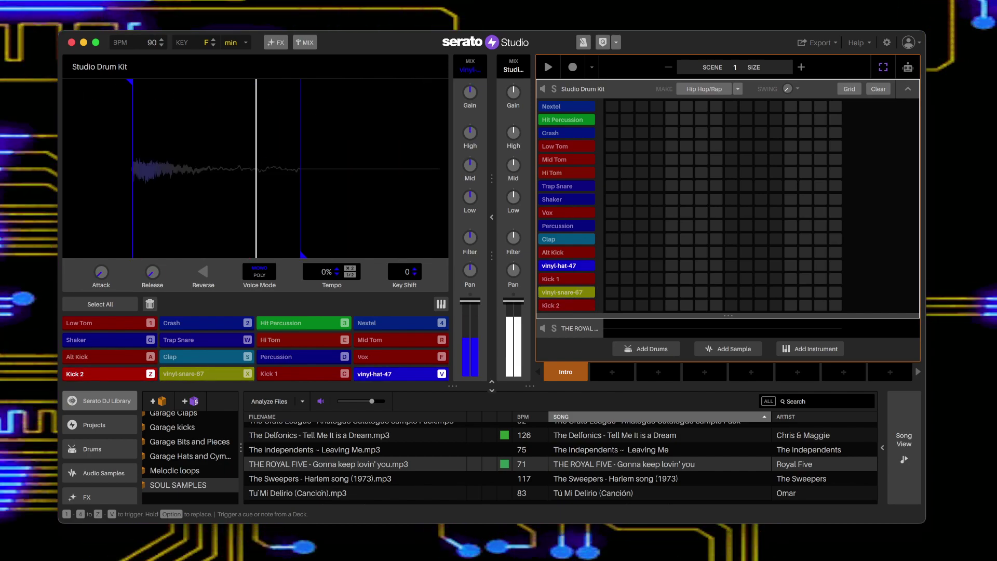
pyautogui.press('x')
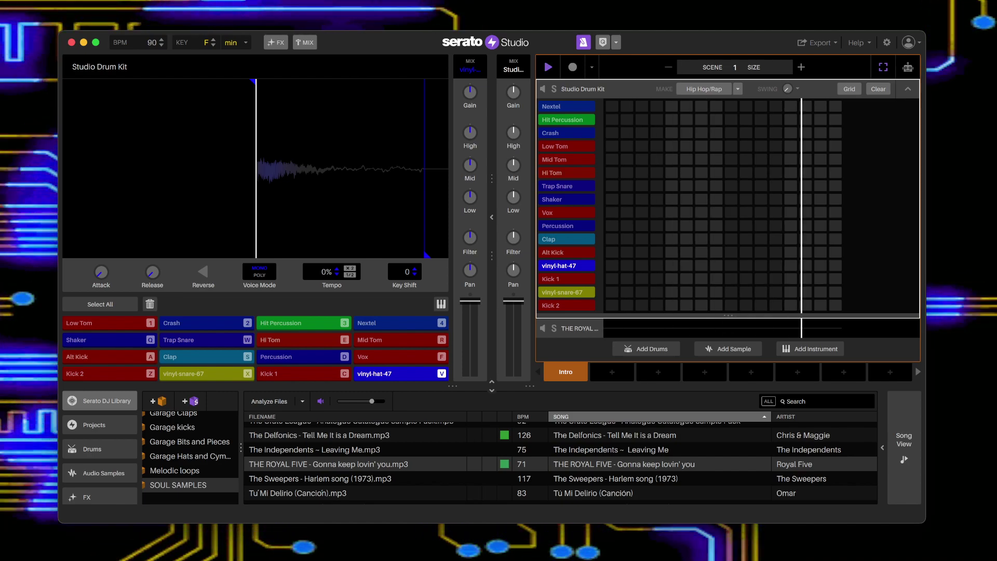
# Step: Rehearse a beat over the running metronome using the Kick 1, Kick 2 and vinyl-snare-67 pads
pyautogui.press('z')
pyautogui.press('c')
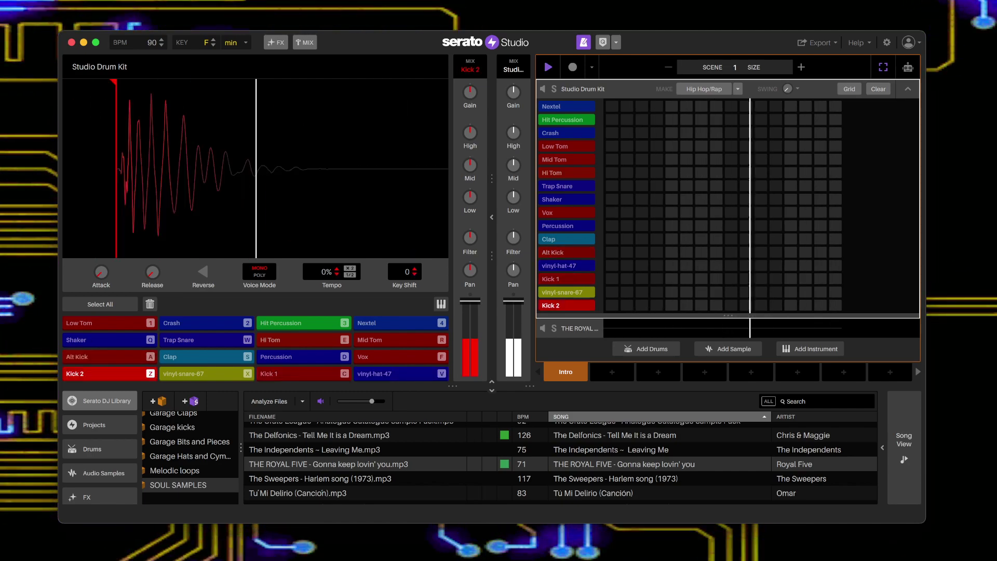
pyautogui.press('x')
pyautogui.press('c')
pyautogui.press('z')
pyautogui.press('x')
pyautogui.press('c')
pyautogui.press('c')
pyautogui.press('x')
pyautogui.press('z')
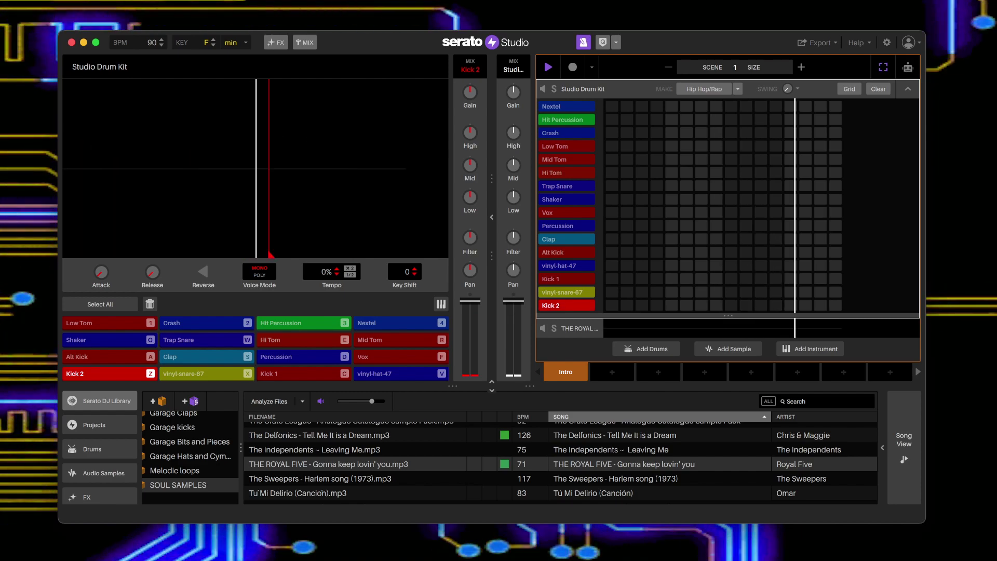
pyautogui.press('c')
pyautogui.press('x')
pyautogui.press('c')
pyautogui.press('z')
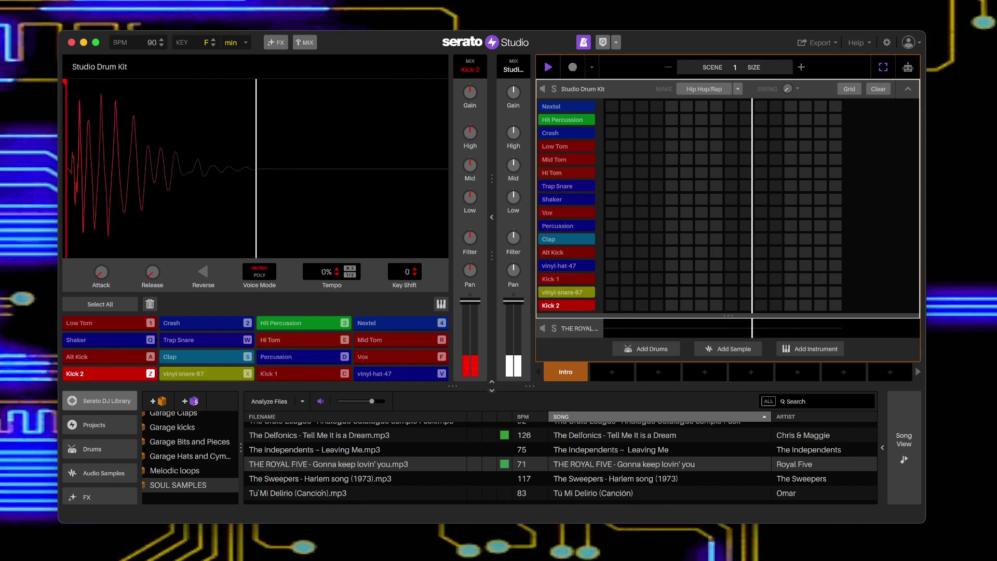
# Step: Turn on recording and play a Kick 1, Kick 2 and vinyl-snare-67 pattern into the drum kit's sequencer
pyautogui.click(572, 67)
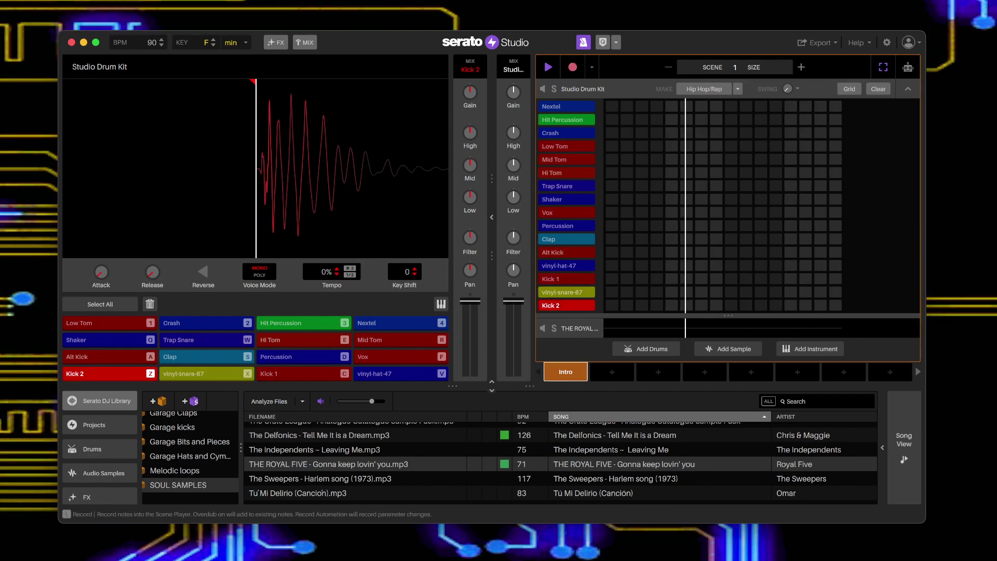
pyautogui.press('z')
pyautogui.press('c')
pyautogui.press('c')
pyautogui.press('x')
pyautogui.press('c')
pyautogui.press('z')
pyautogui.press('x')
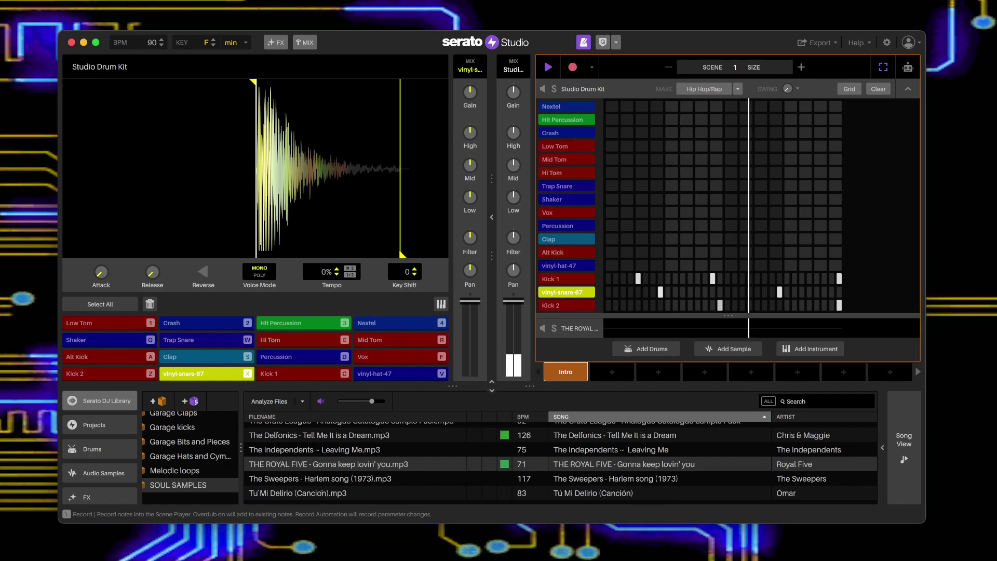
# Step: Overdub evenly spaced vinyl-hat-47 hits across the scene over the recorded kicks and snares
pyautogui.press('v')
pyautogui.press('v')
pyautogui.press('v')
pyautogui.press('v')
pyautogui.press('v')
pyautogui.press('v')
pyautogui.press('v')
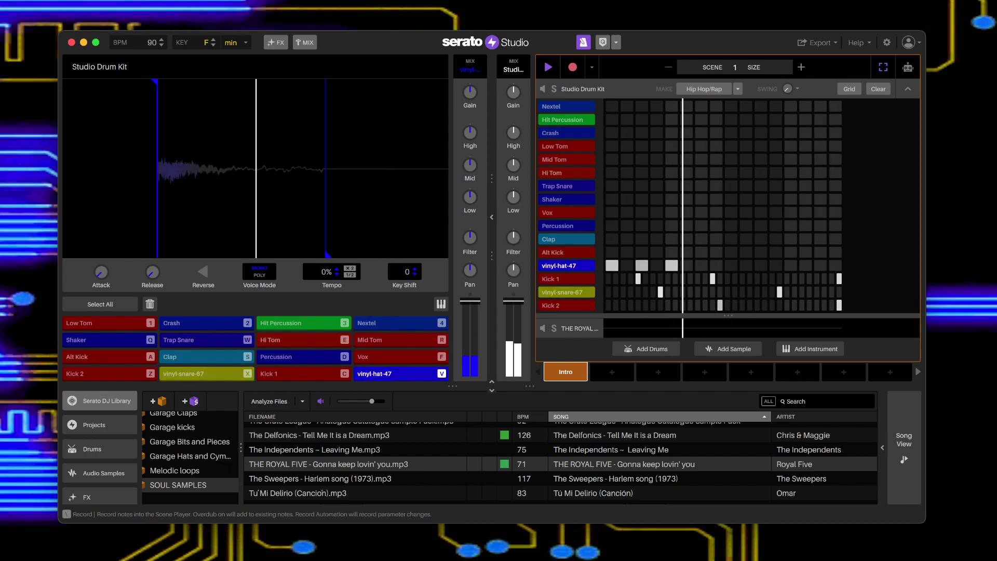
pyautogui.press('v')
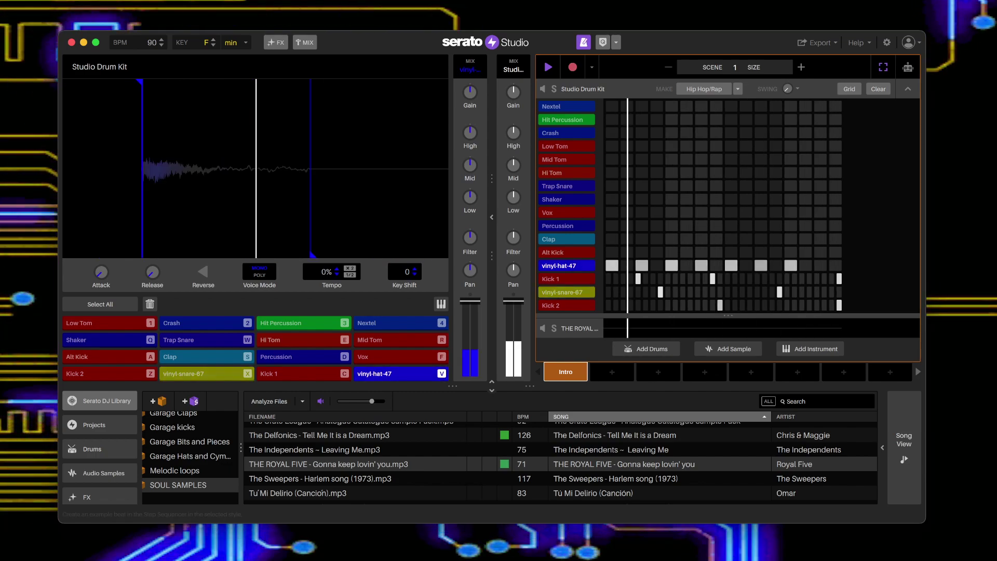
# Step: Clear the drum kit's sequence and try recording a combined Kick 1, Kick 2 and vinyl-hat-47 pattern in one pass
pyautogui.click(877, 89)
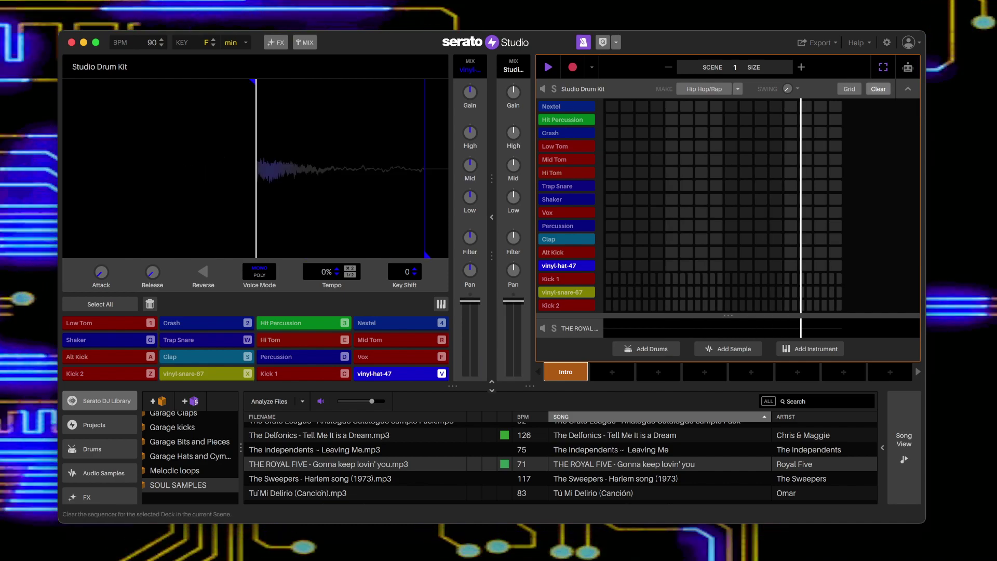
pyautogui.press('z')
pyautogui.press('v')
pyautogui.press('v')
pyautogui.press('c')
pyautogui.press('v')
pyautogui.press('v')
pyautogui.press('z')
pyautogui.press('v')
# Step: Clear the drum kit's sequence again and record a fresh Kick 1, Kick 2 and vinyl-snare-67 pattern
pyautogui.click(878, 89)
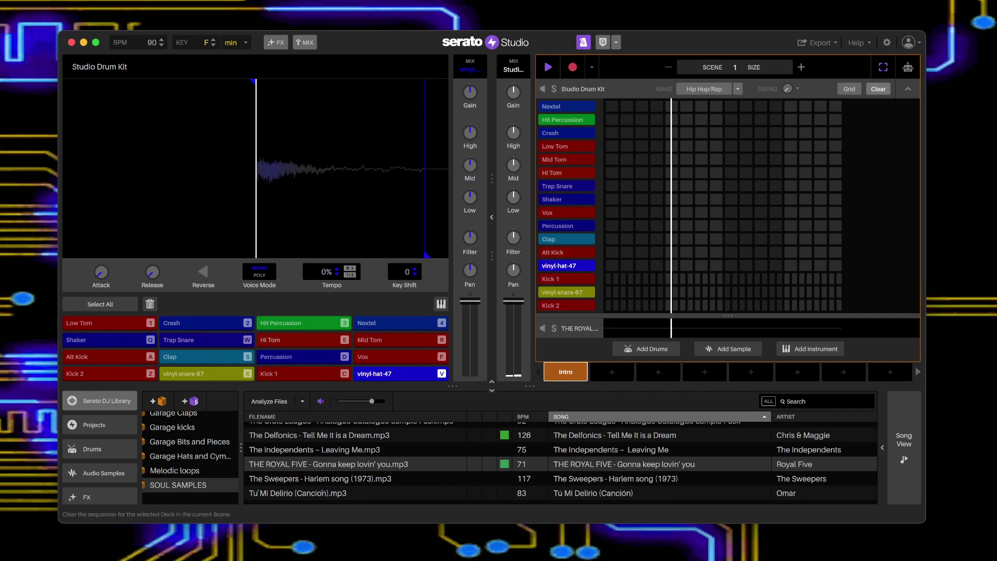
pyautogui.press('z')
pyautogui.press('c')
pyautogui.press('c')
pyautogui.press('x')
pyautogui.press('c')
pyautogui.press('z')
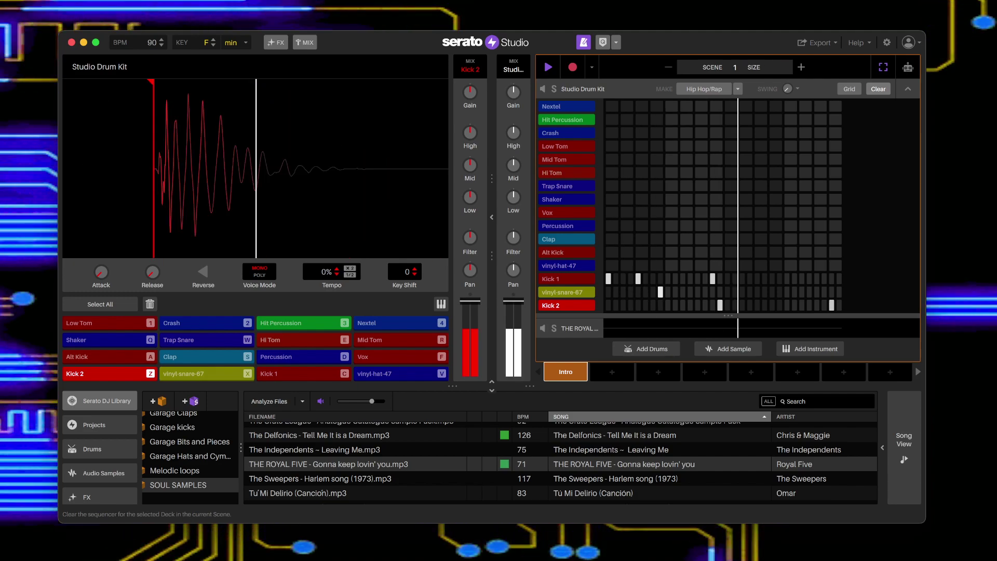
# Step: Overdub eight vinyl-hat-47 hits across the scene and add an extra Kick 2 hit near the last quarter
pyautogui.press('v')
pyautogui.press('v')
pyautogui.press('v')
pyautogui.press('v')
pyautogui.press('v')
pyautogui.press('v')
pyautogui.press('v')
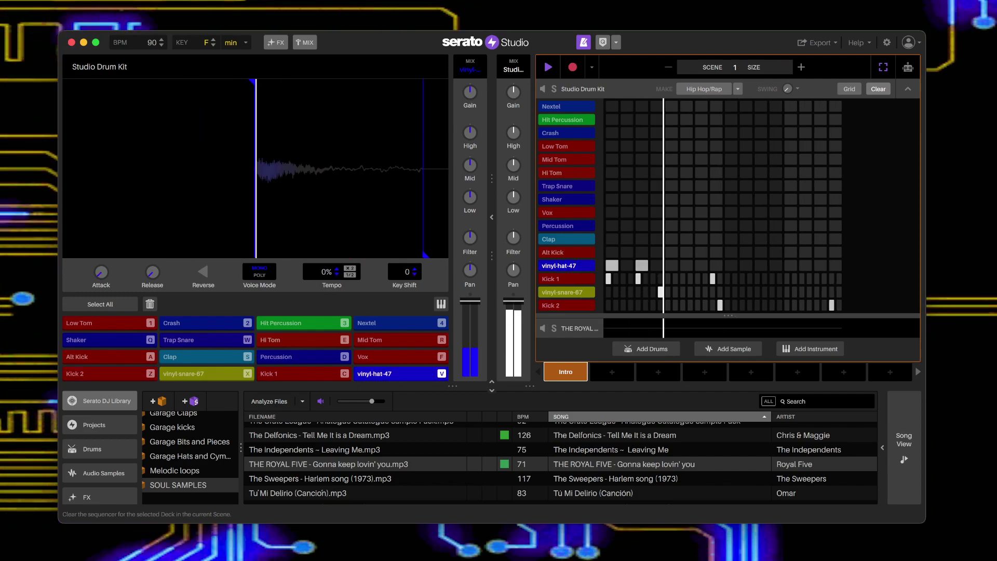
pyautogui.press('v')
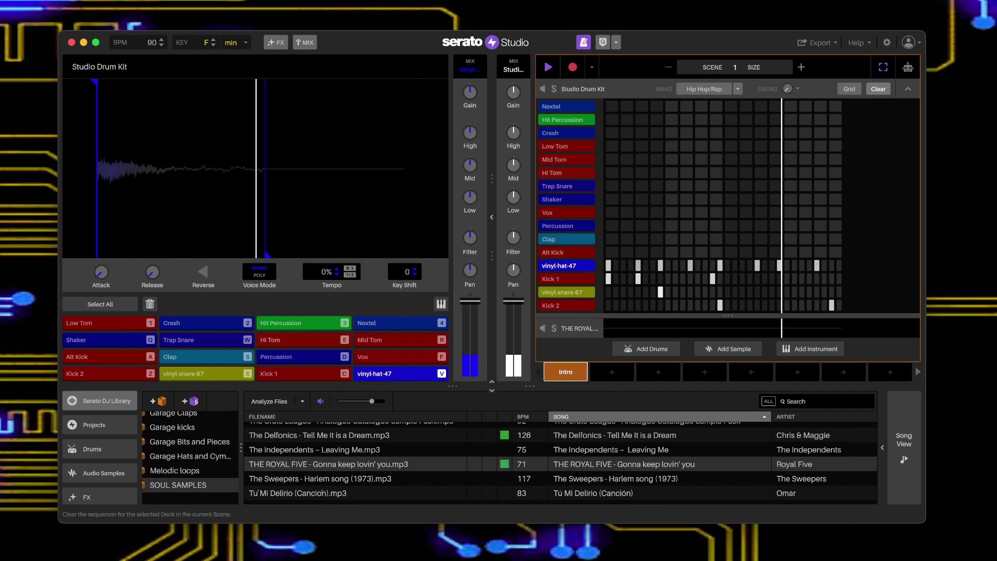
pyautogui.press('z')
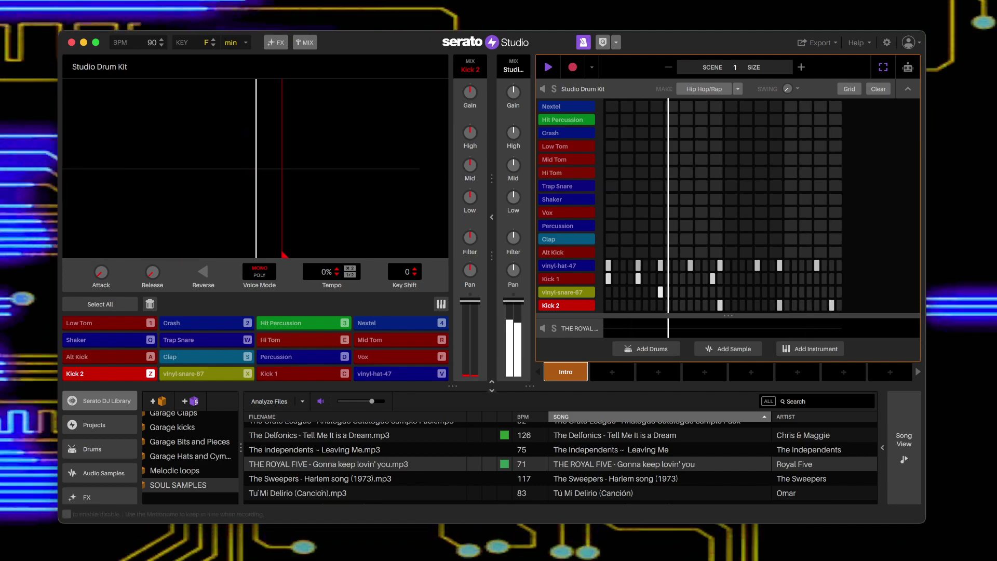
# Step: Show the effects, enable Limiter Squeezer on the Studio Drum Kit deck and raise its effect level
pyautogui.click(275, 42)
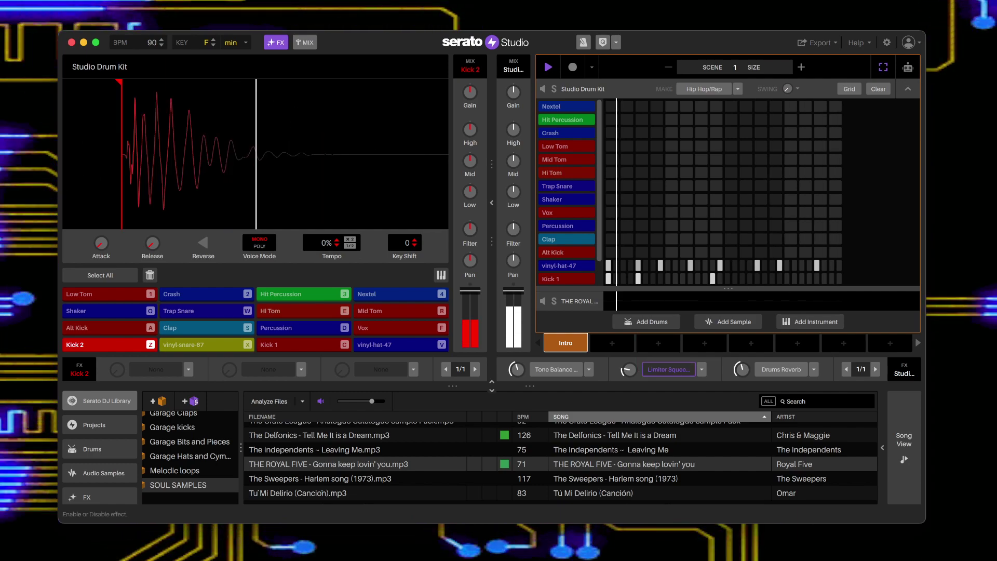
pyautogui.click(668, 369)
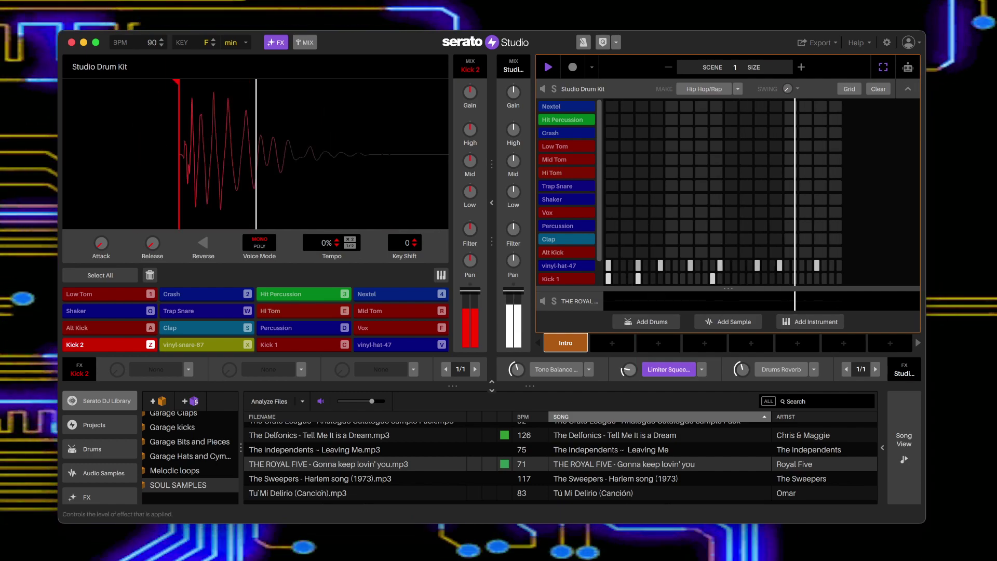
pyautogui.moveTo(628, 369); pyautogui.dragTo(628, 362)
# Step: Clear the drum kit's sequence and record a new kick and snare beat, overdubbing vinyl-hat-47 hits across the scene
pyautogui.click(878, 89)
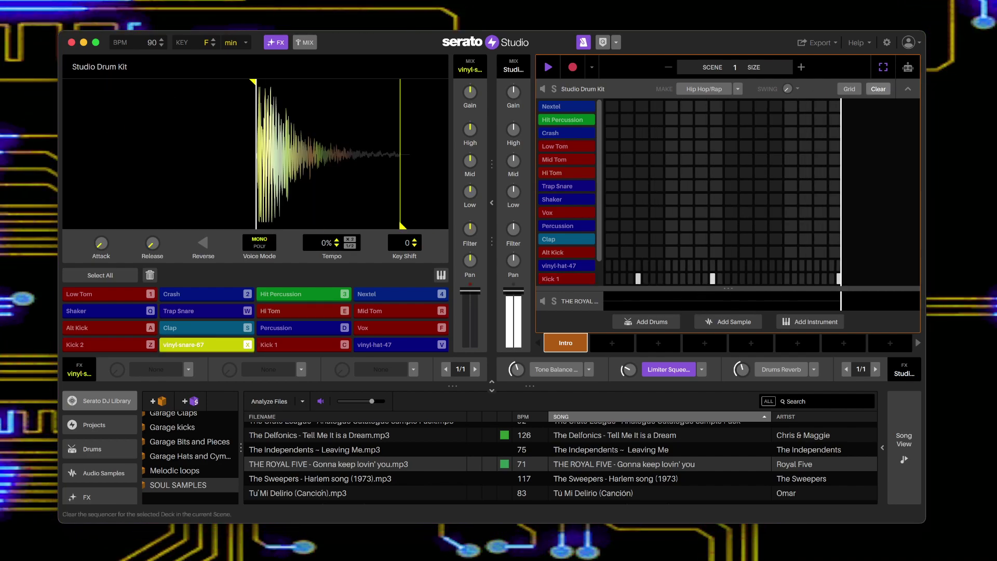
pyautogui.press('v')
pyautogui.press('v')
pyautogui.press('v')
pyautogui.press('v')
pyautogui.press('v')
pyautogui.press('v')
pyautogui.press('v')
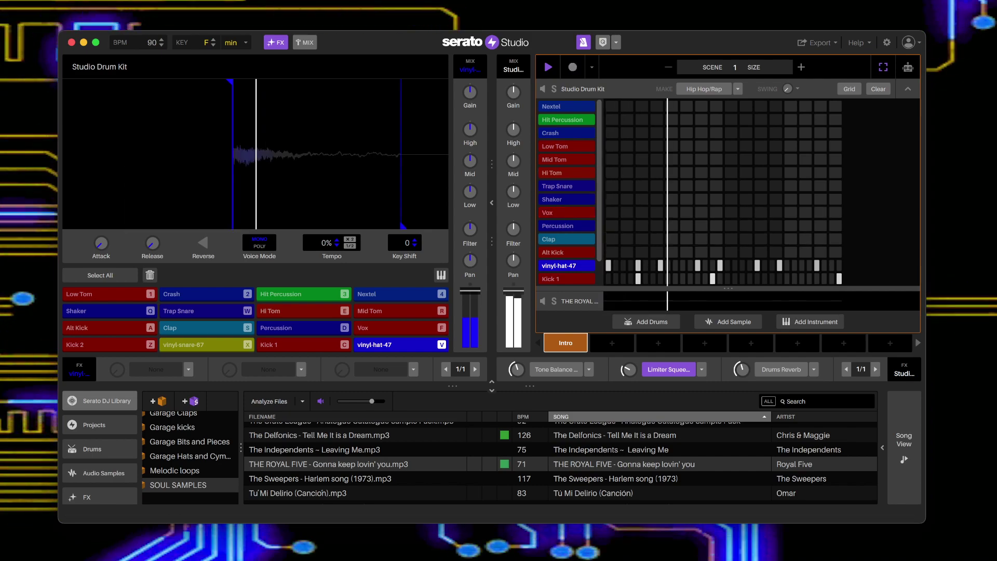
# Step: Lower the drum kit deck's volume and replace its first effect, Tone Balance, with Limiter Cruncher
pyautogui.moveTo(513, 292)
pyautogui.mouseDown()
pyautogui.moveTo(512, 312)
pyautogui.moveTo(513, 302)
pyautogui.mouseUp()
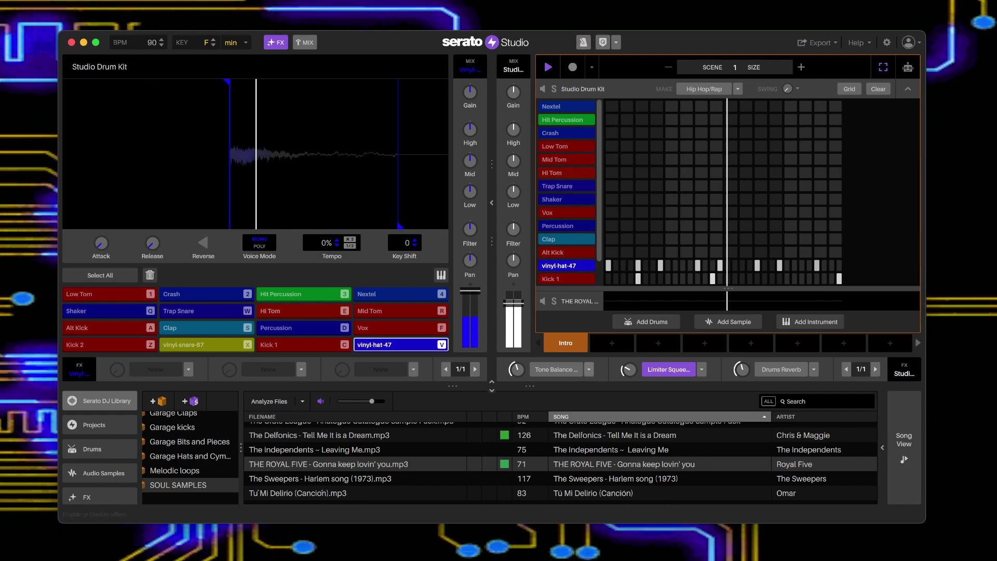
pyautogui.click(588, 369)
pyautogui.moveTo(571, 501)
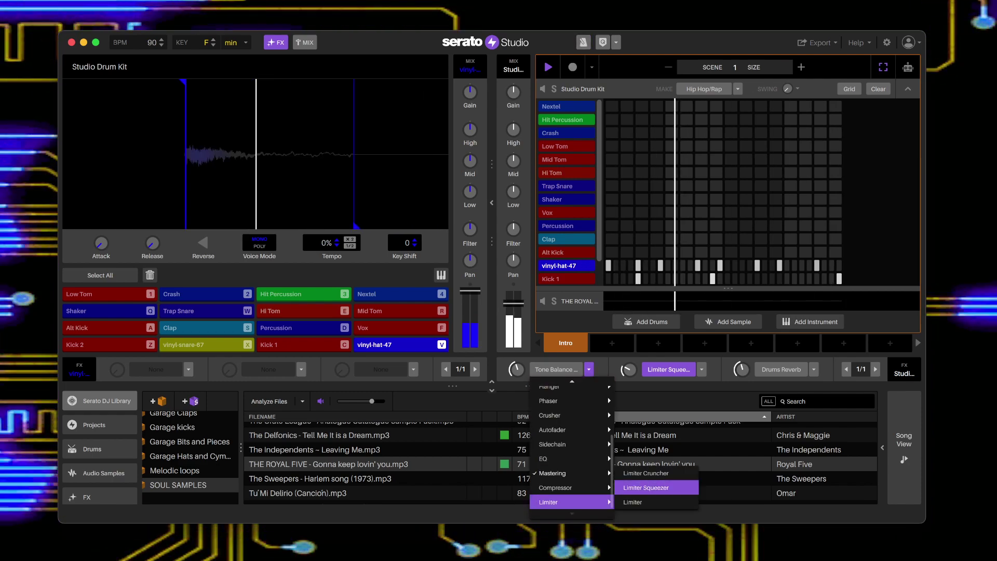
pyautogui.click(646, 473)
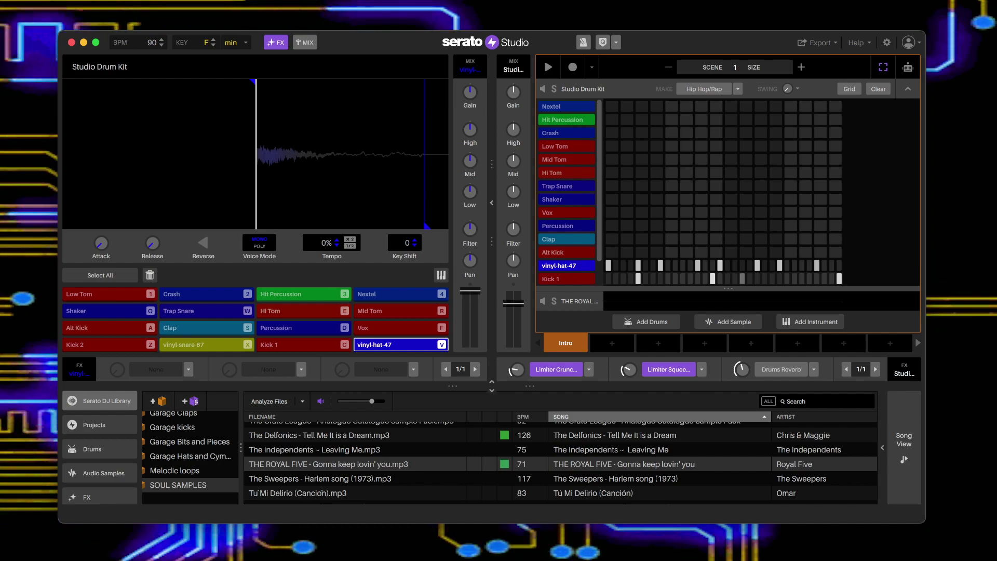
# Step: Audition the Percussion pad, select the vinyl-hat-47 track and reduce its channel volume in the mix
pyautogui.press('d')
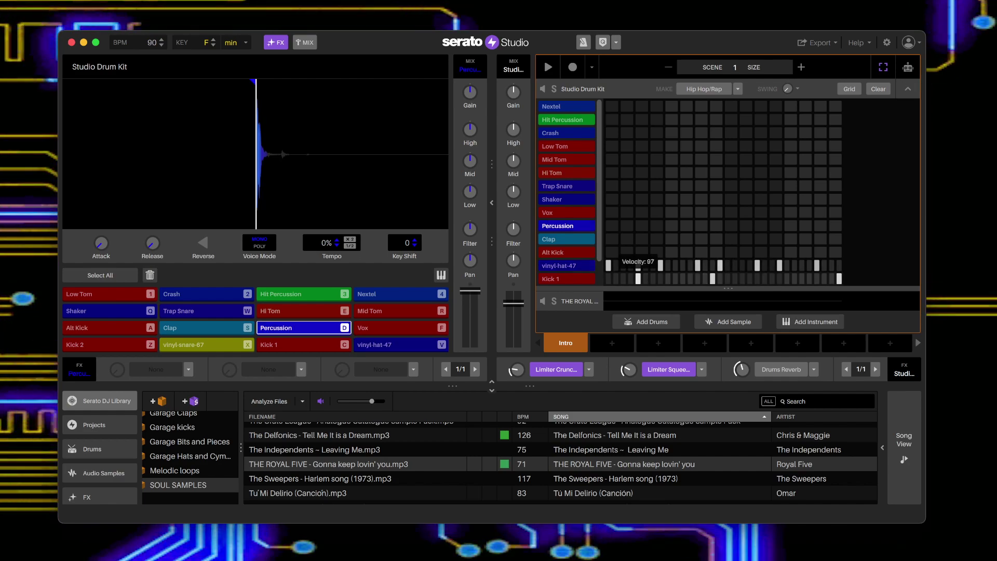
pyautogui.scroll(-1, 690, 192)
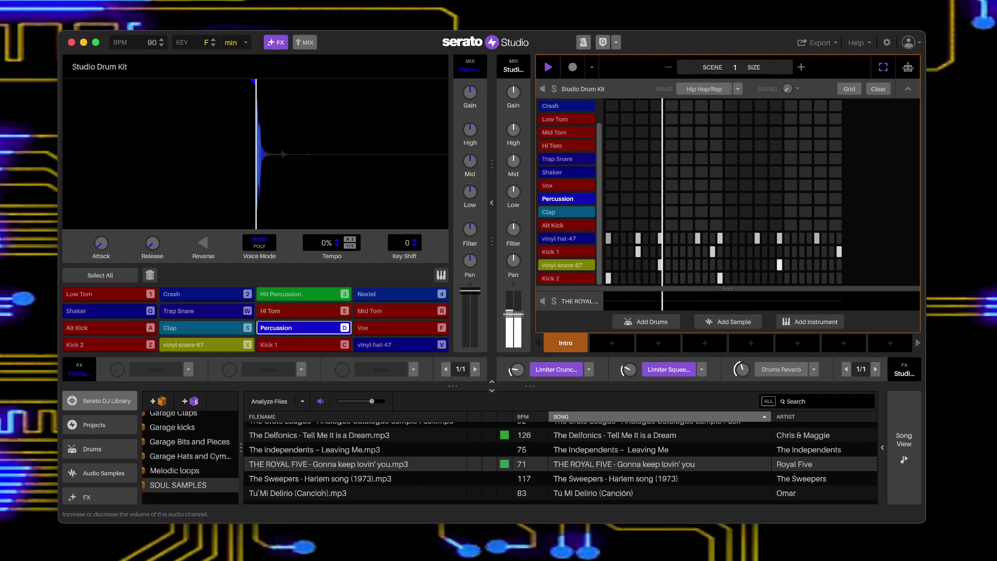
pyautogui.click(575, 278)
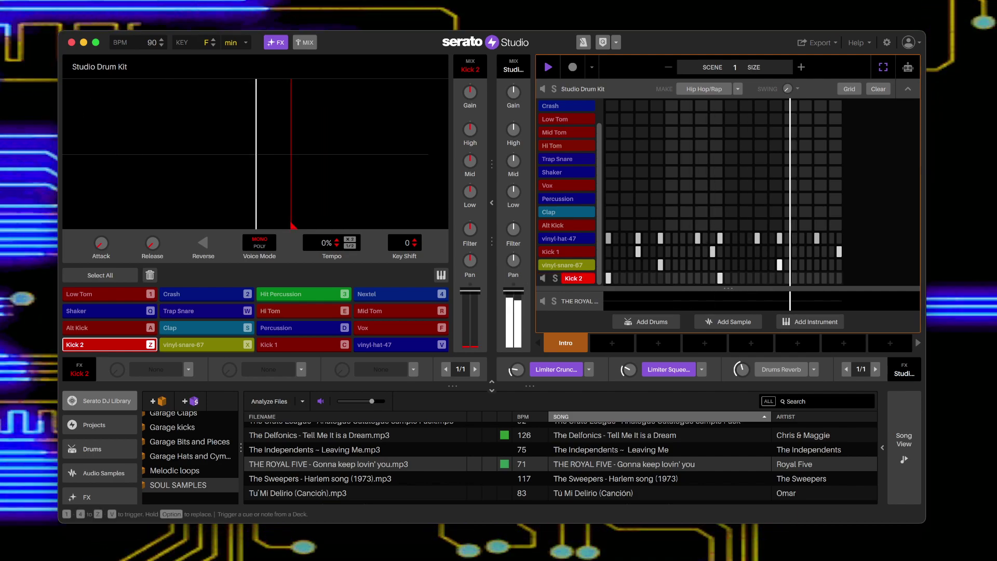
pyautogui.click(577, 239)
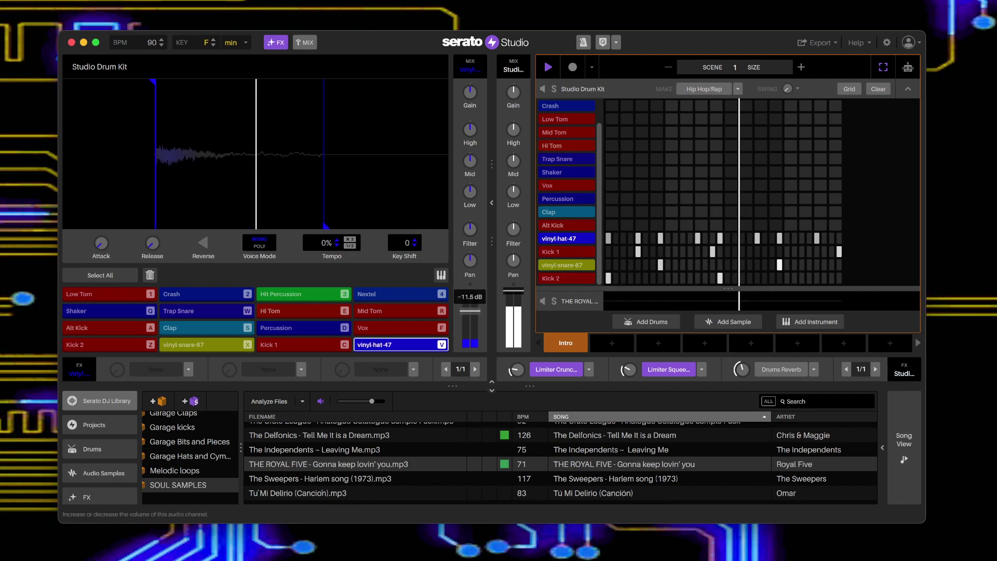
pyautogui.moveTo(469, 311); pyautogui.dragTo(470, 304)
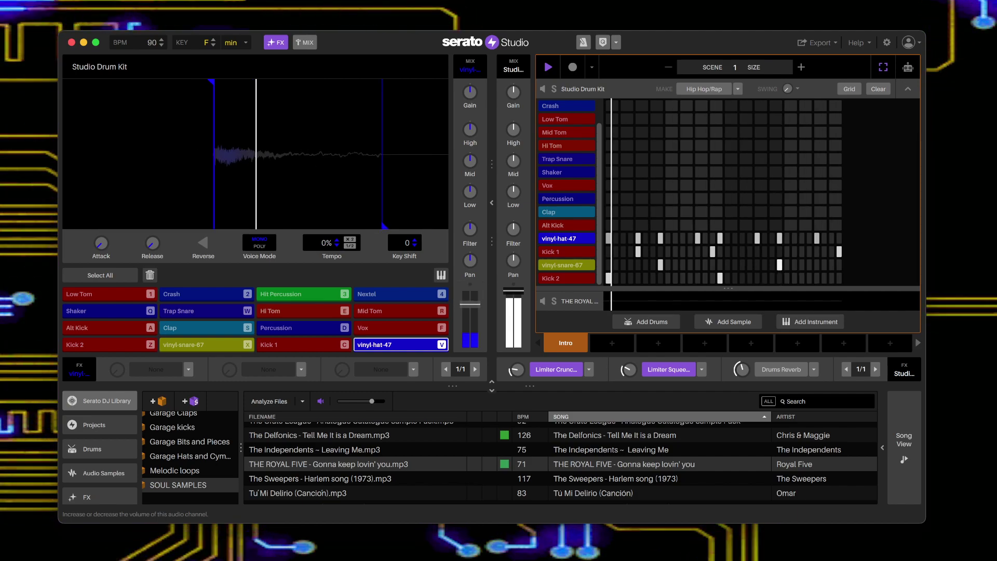
# Step: Stop the scene playback, open the sample deck "THE ROYAL FIVE - Gonna keep lovin' you" and audition its first two pads
pyautogui.press('space')
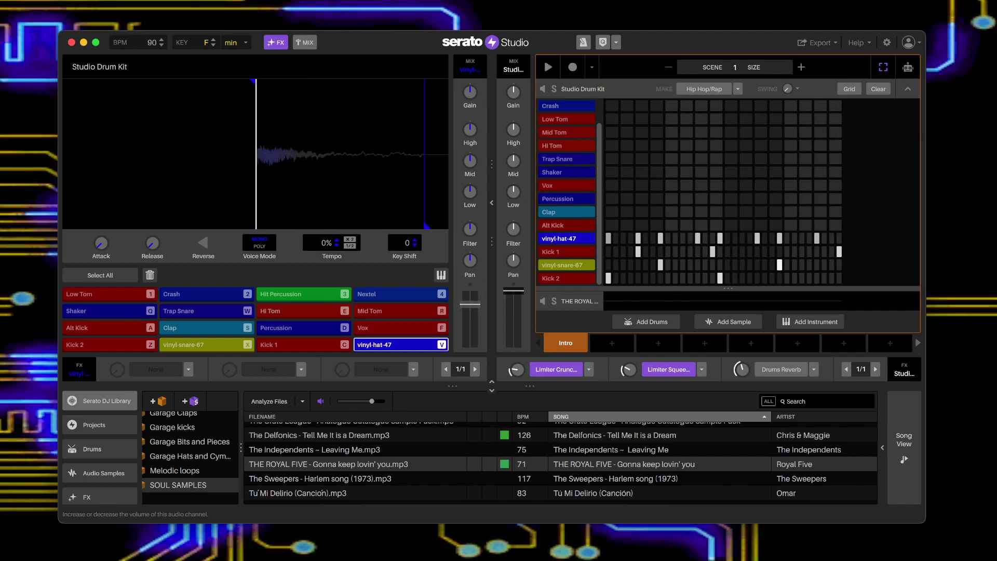
pyautogui.press('f')
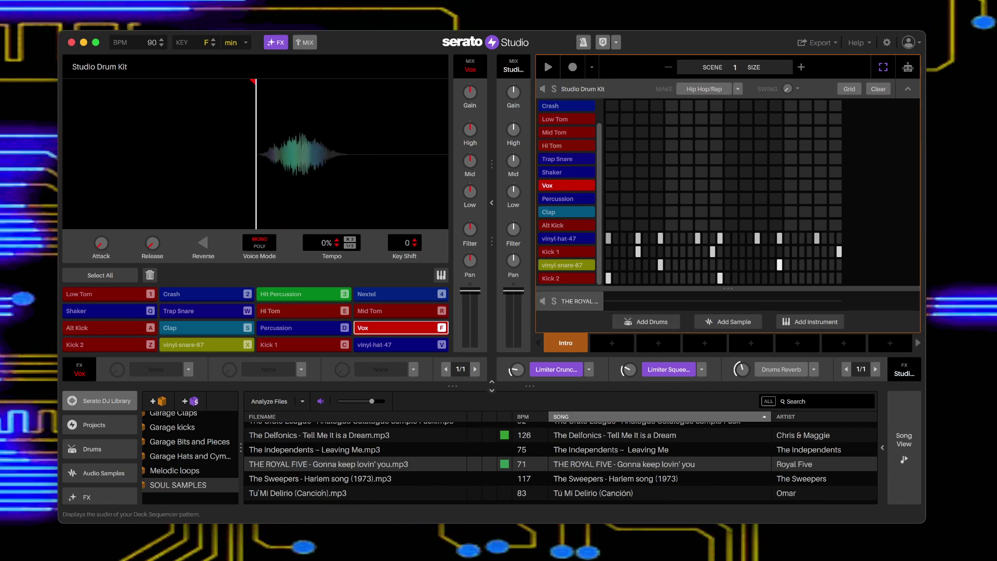
pyautogui.click(580, 302)
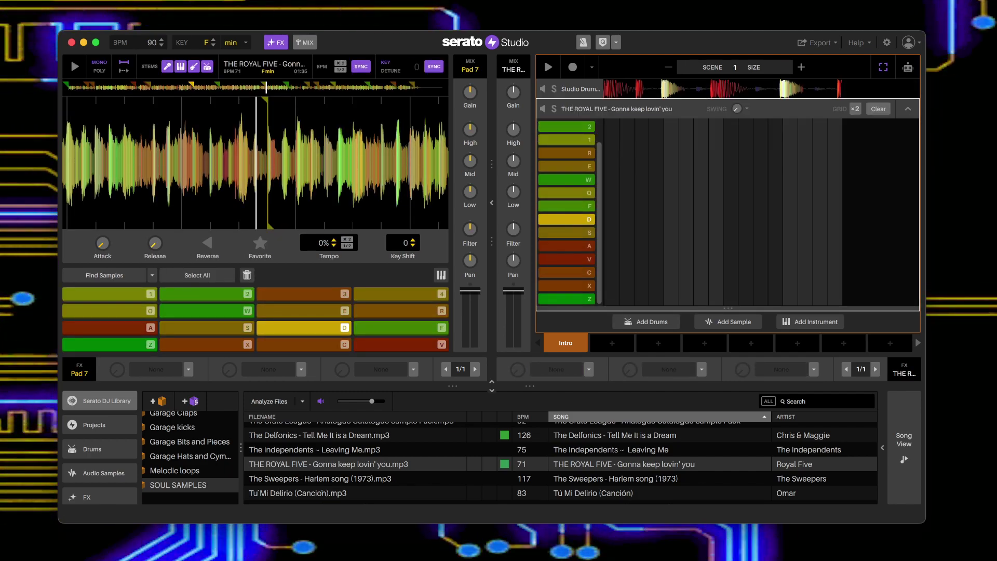
pyautogui.press('z')
pyautogui.press('x')
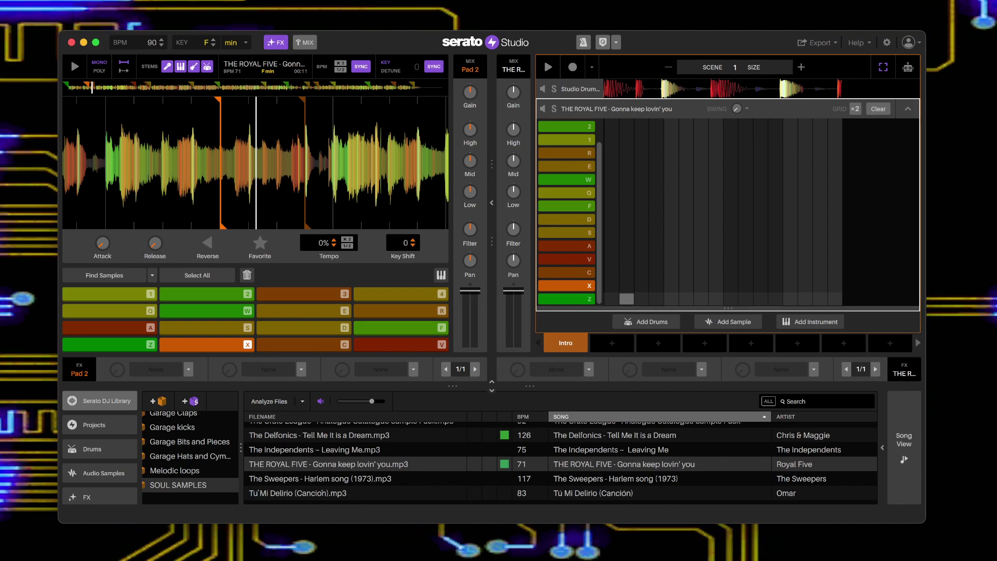
# Step: Audition the sample deck's found cue pads one after another, from Pad 1 through Pad 16, and return to Pad 1
pyautogui.press('z')
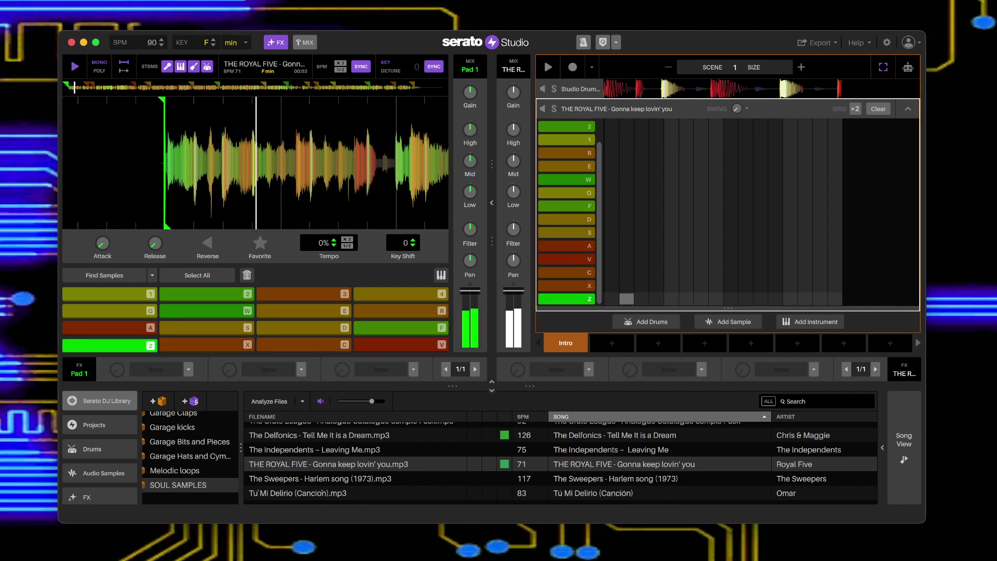
pyautogui.press('x')
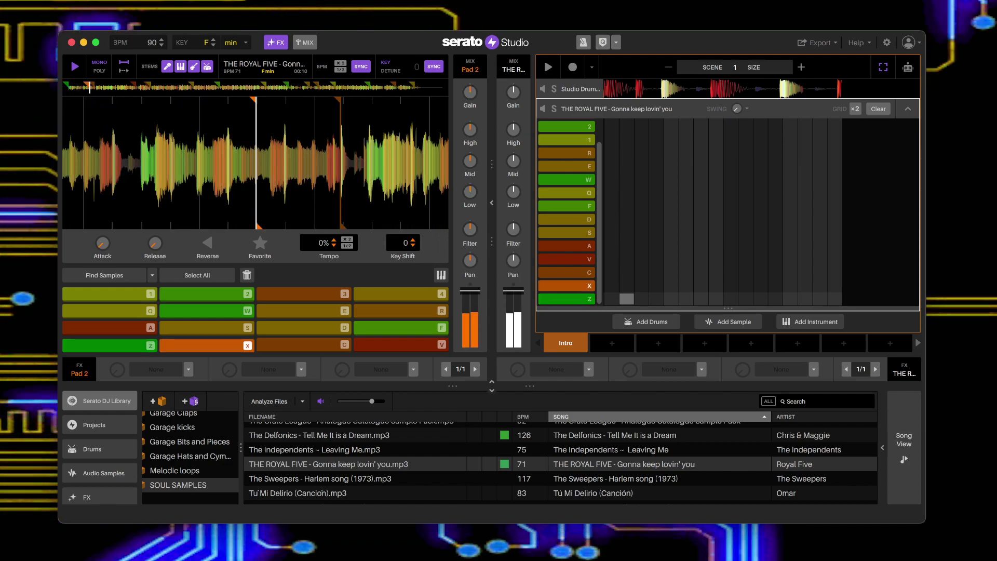
pyautogui.press('c')
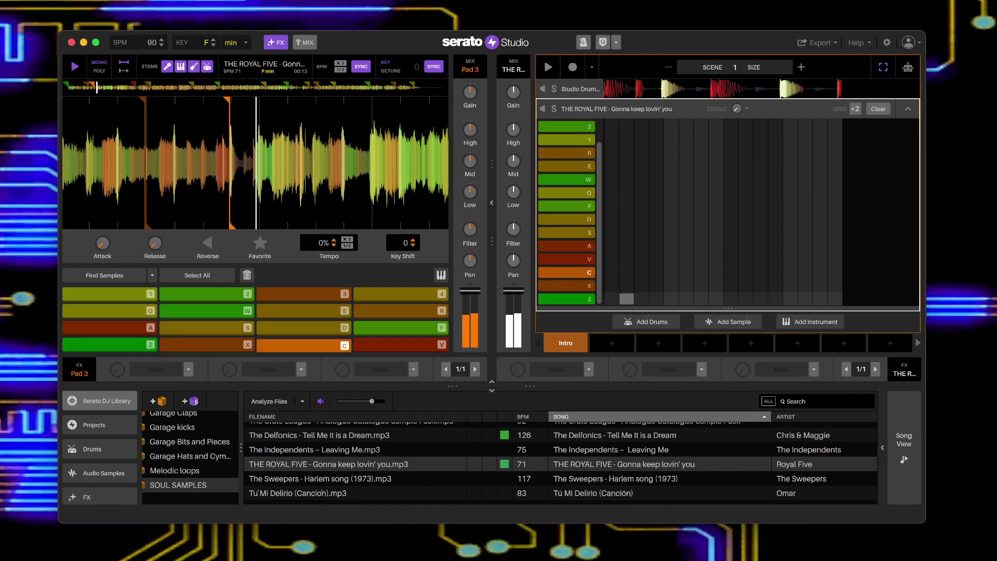
pyautogui.press('v')
pyautogui.press('a')
pyautogui.press('s')
pyautogui.press('d')
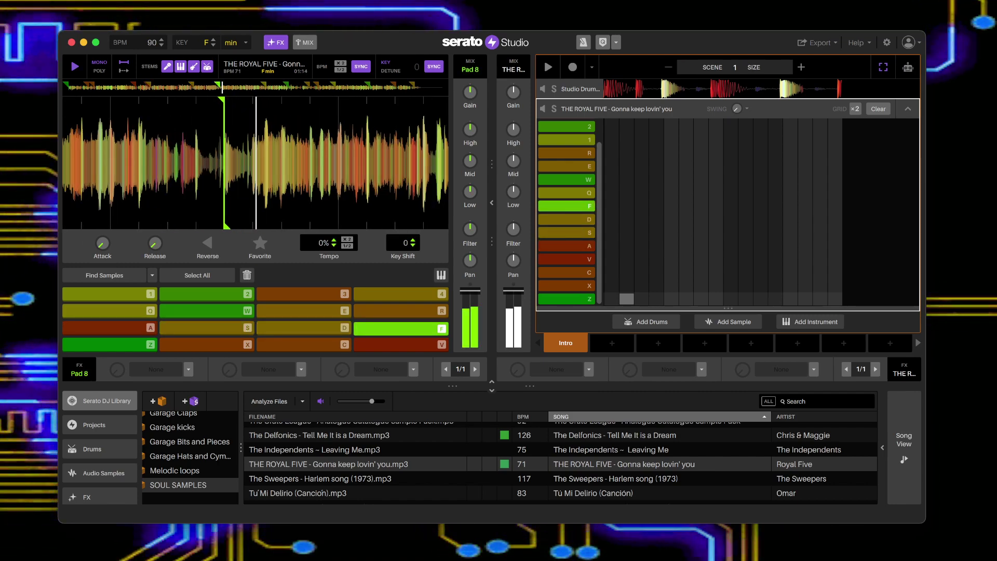
pyautogui.press('q')
pyautogui.press('w')
pyautogui.press('e')
pyautogui.press('r')
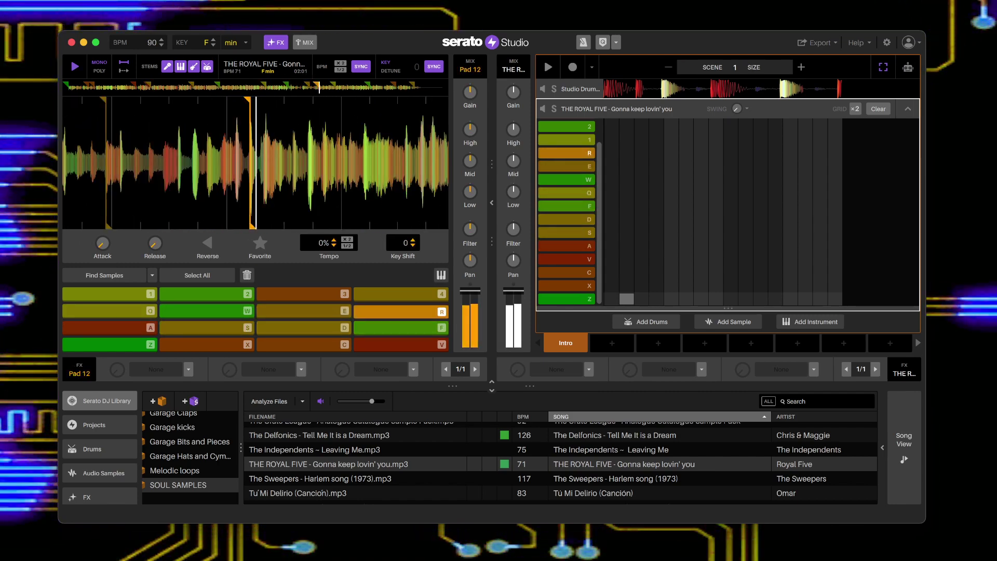
pyautogui.press('3')
pyautogui.press('4')
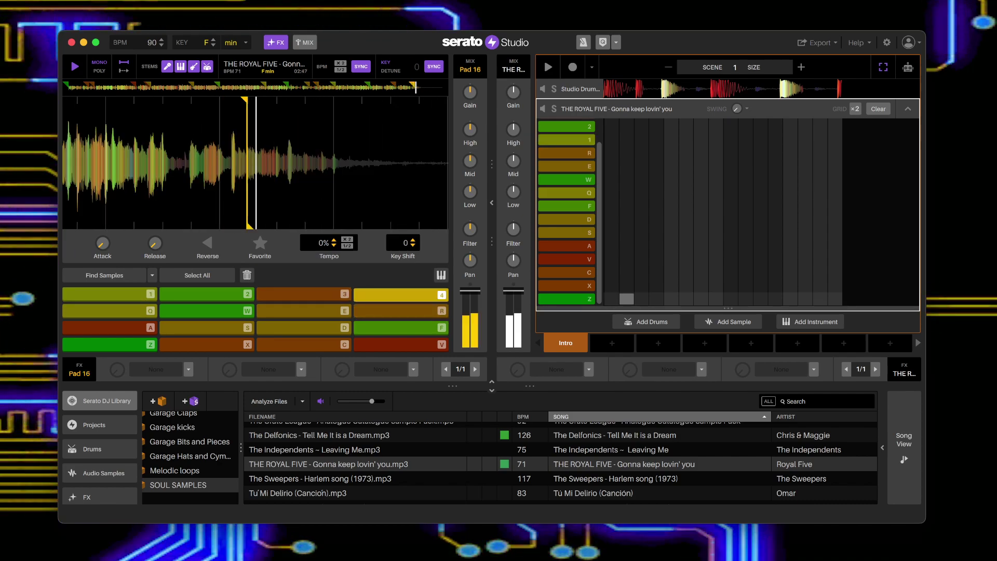
pyautogui.press('x')
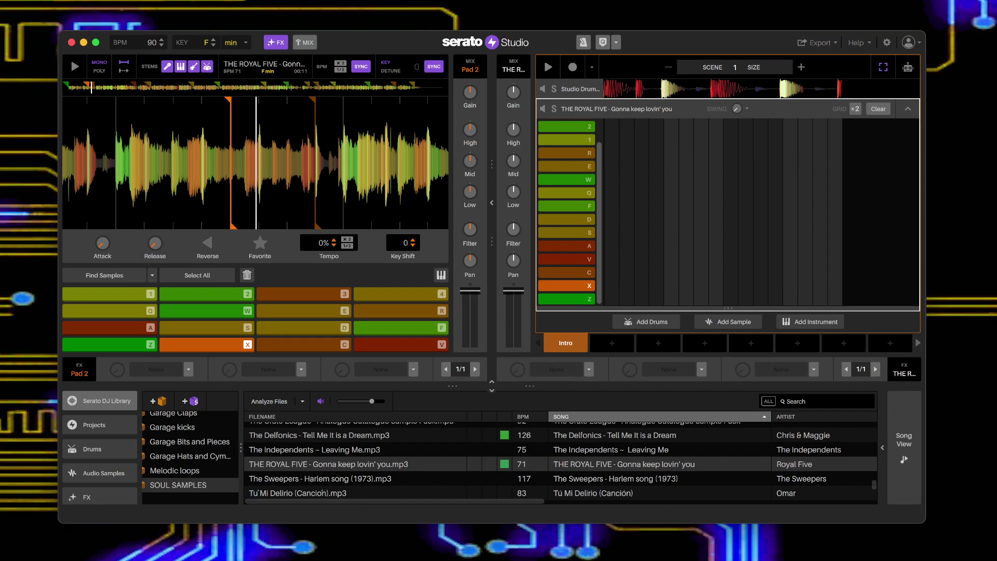
pyautogui.press('z')
pyautogui.press('space')
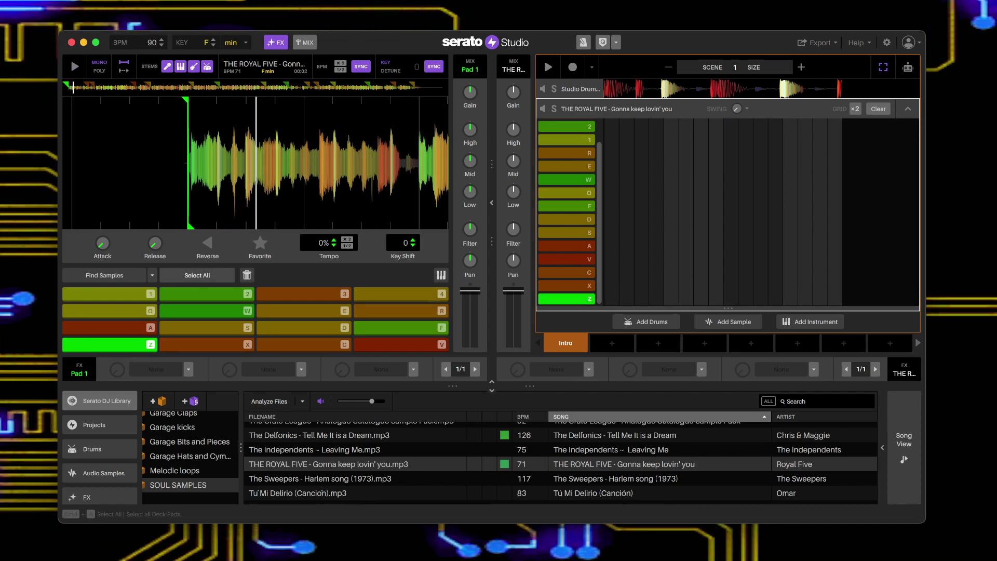
# Step: Delete all sample pads from the deck and set a new Pad 1 cue on a beat near the song's start
pyautogui.click(198, 275)
pyautogui.click(247, 275)
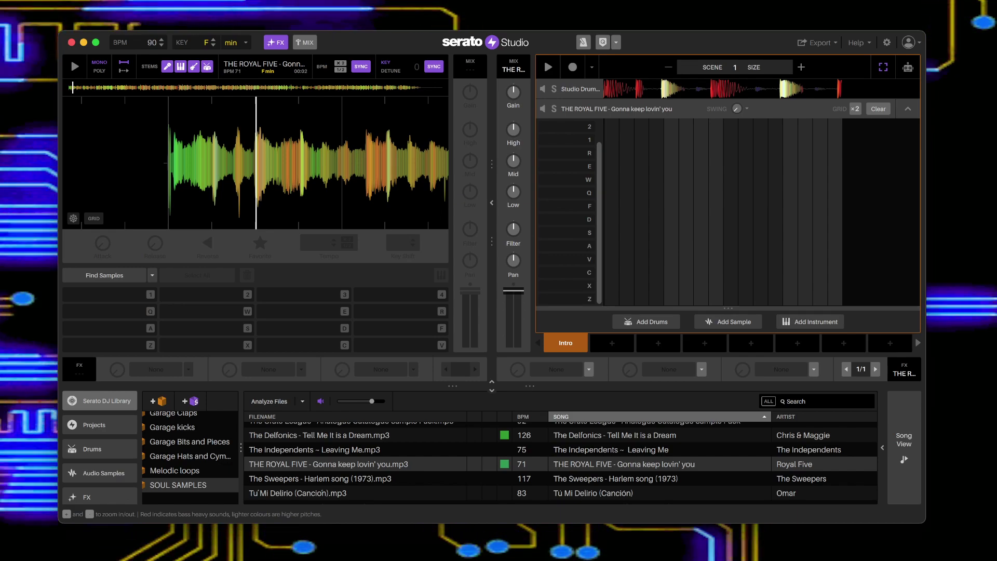
pyautogui.press('z')
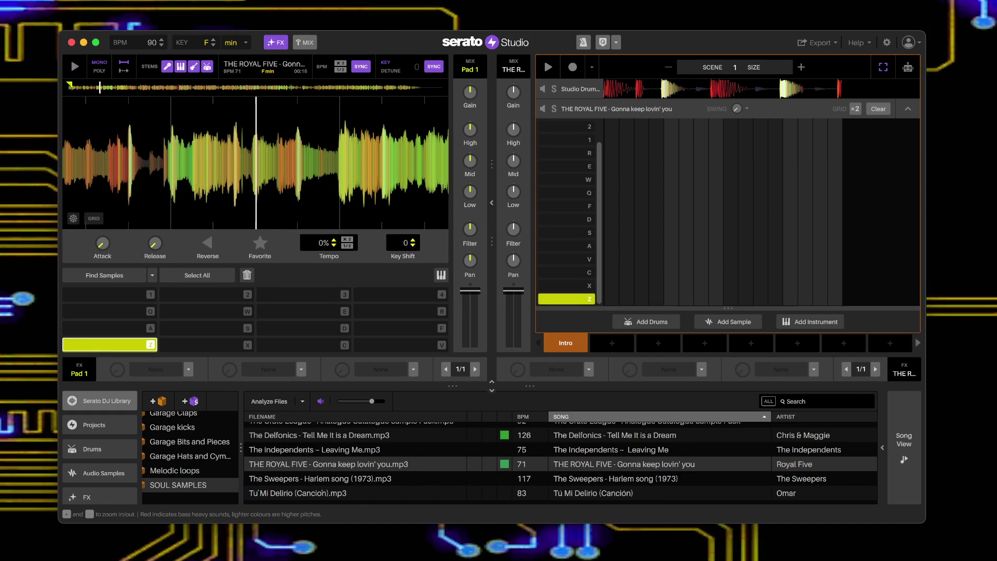
pyautogui.press('z')
pyautogui.press('+')
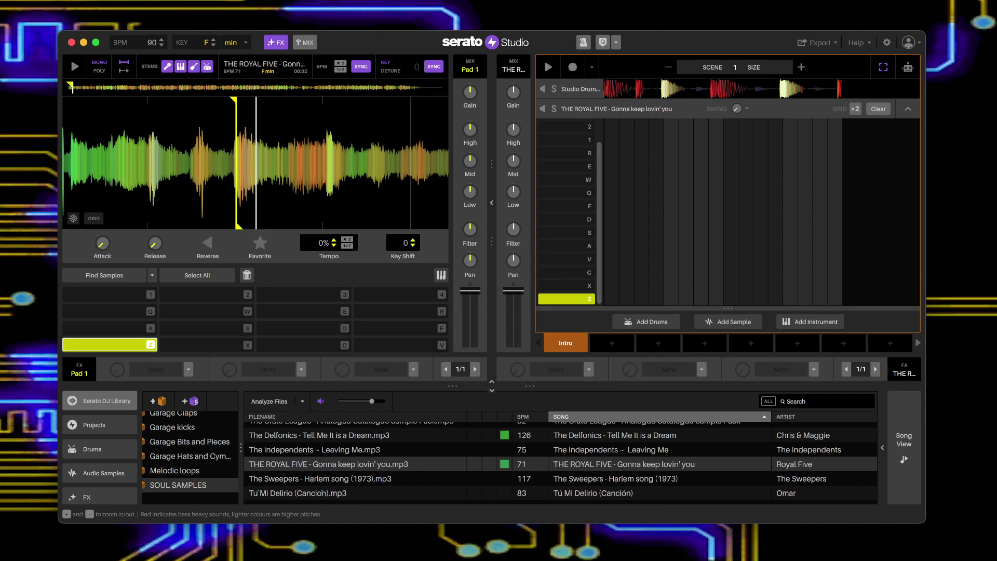
pyautogui.press('z')
pyautogui.press('z')
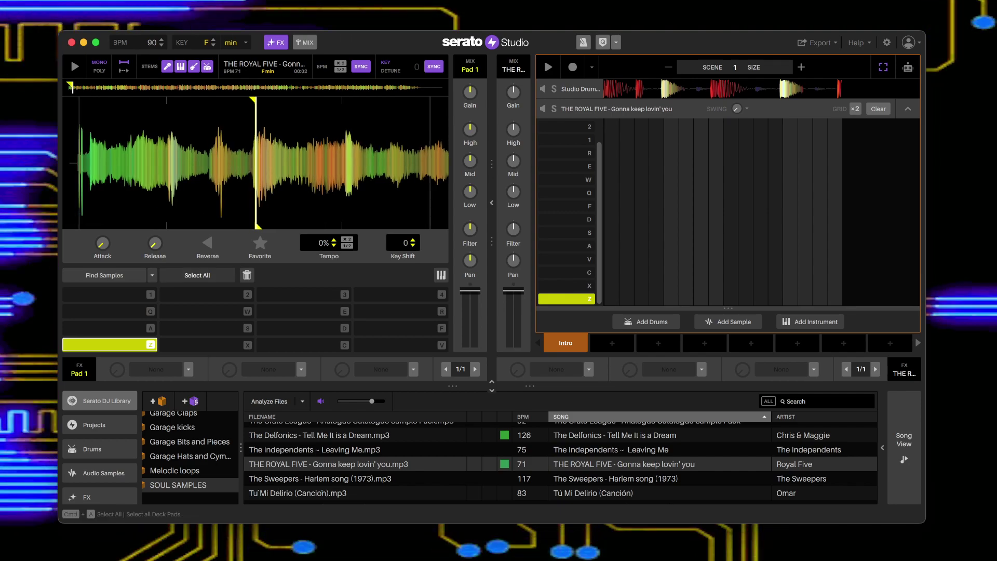
# Step: Delete the Pad 1 cue and slice the sample from that point with Set Slicer at size 1
pyautogui.click(247, 274)
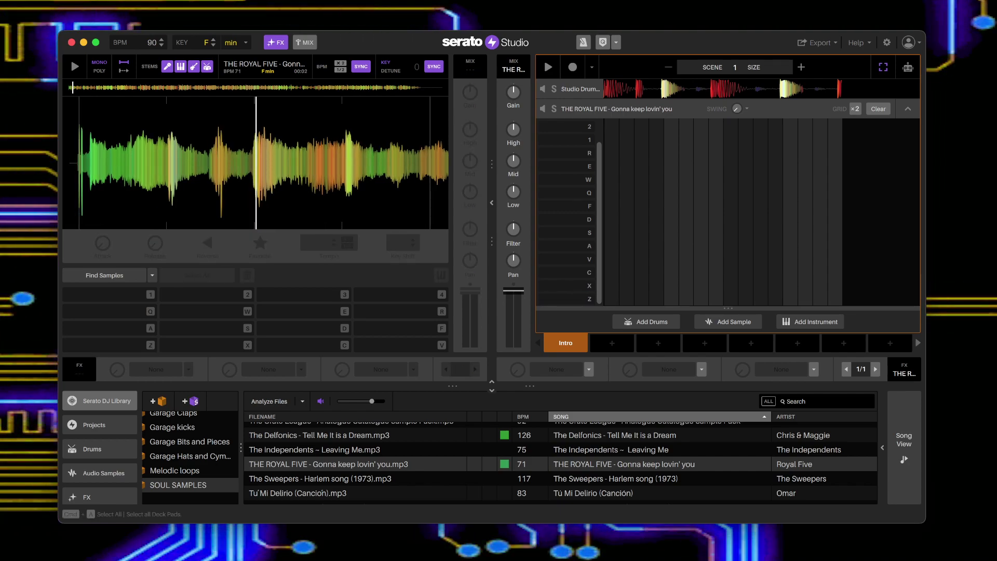
pyautogui.click(153, 275)
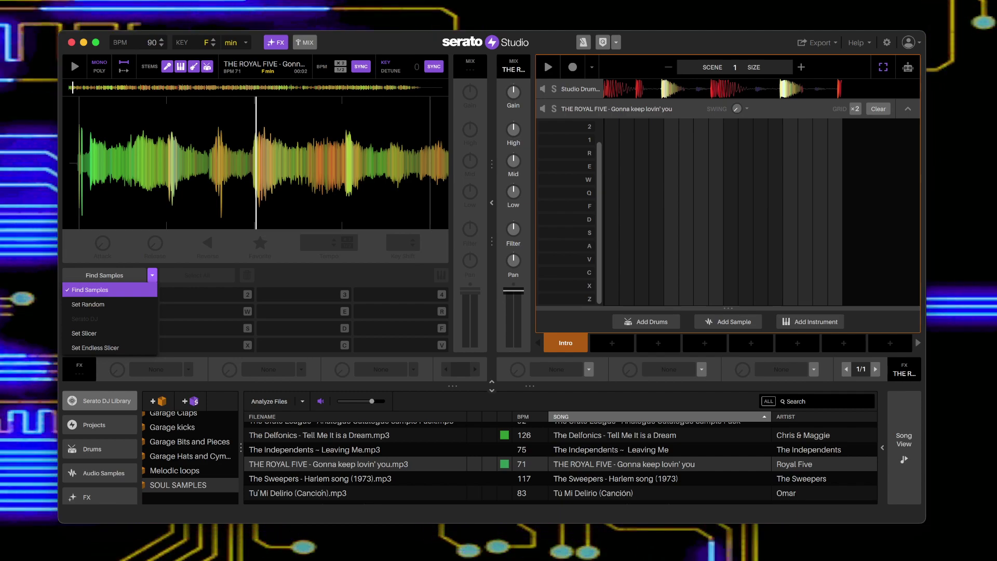
pyautogui.click(88, 333)
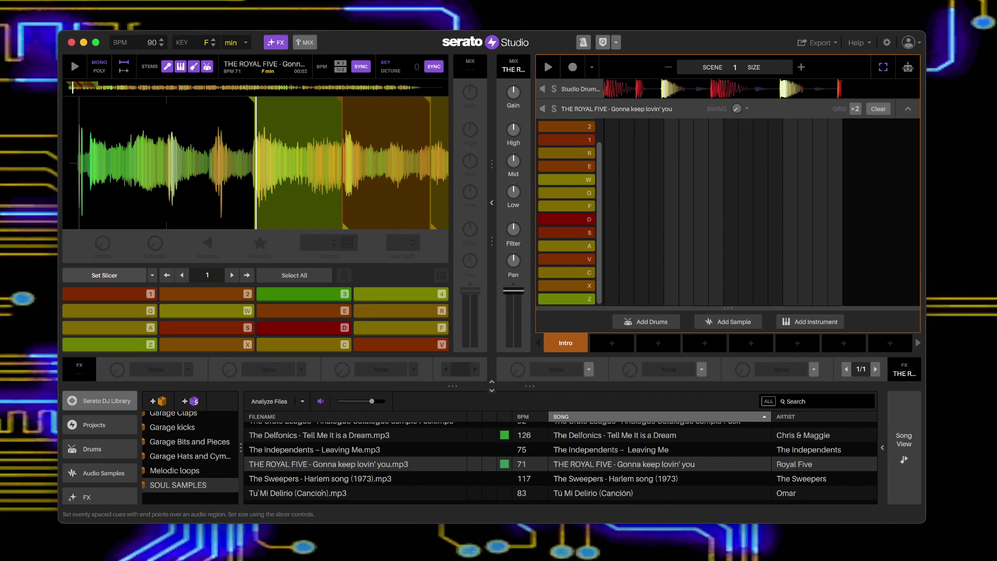
# Step: Audition the sixteen evenly spaced slices in order, from Pad 1 to Pad 16
pyautogui.press('z')
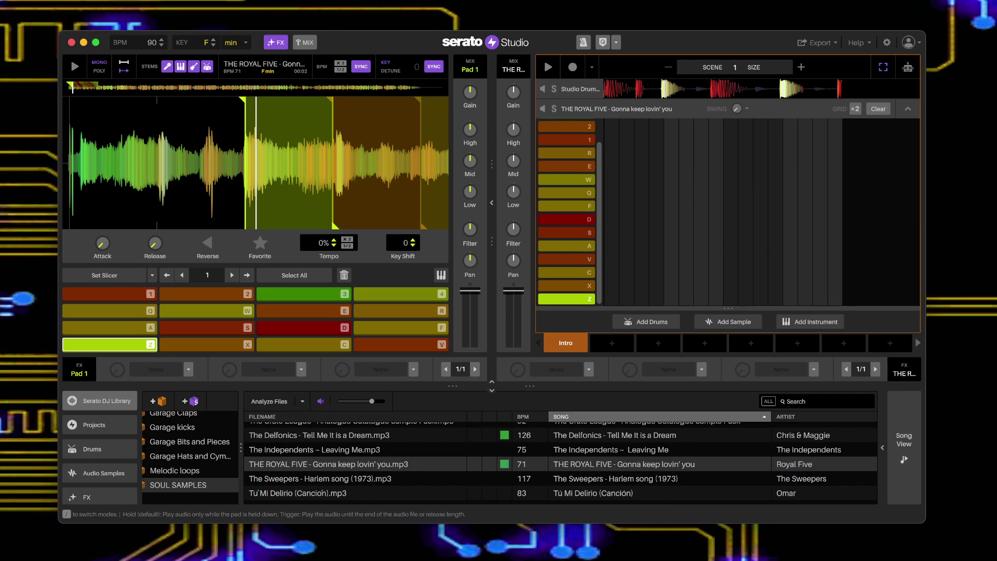
pyautogui.press('z')
pyautogui.press('z')
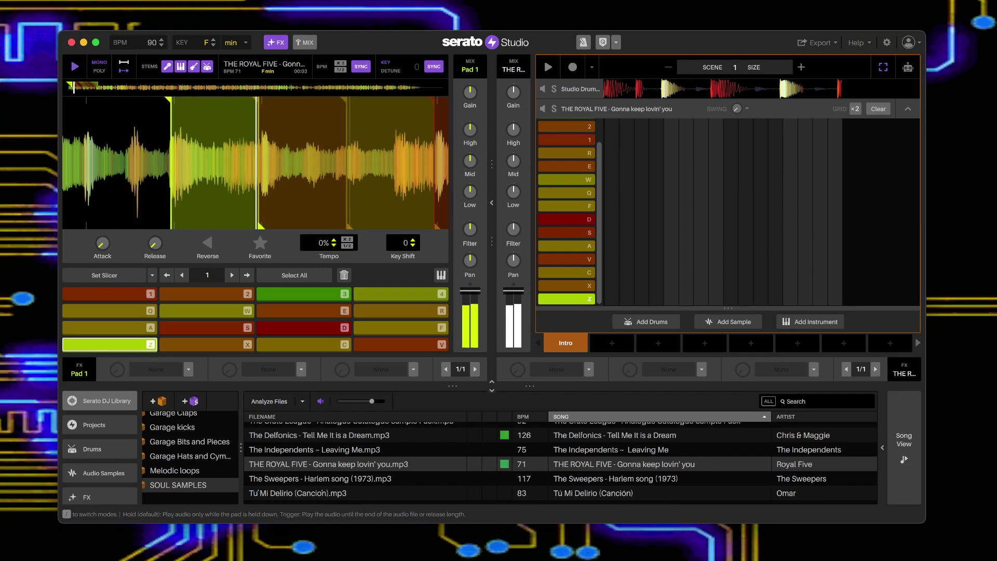
pyautogui.press('x')
pyautogui.press('c')
pyautogui.press('v')
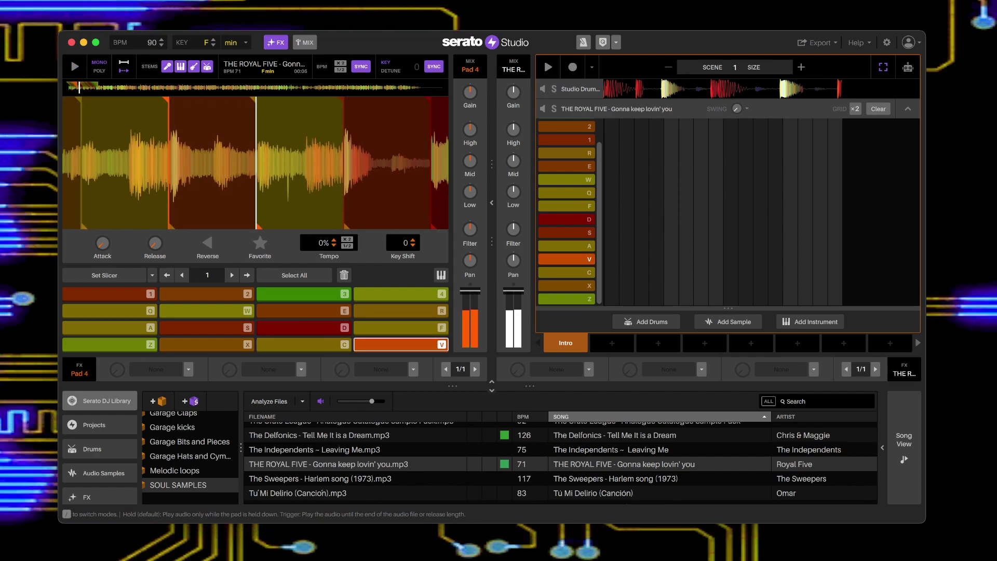
pyautogui.press('a')
pyautogui.press('s')
pyautogui.press('d')
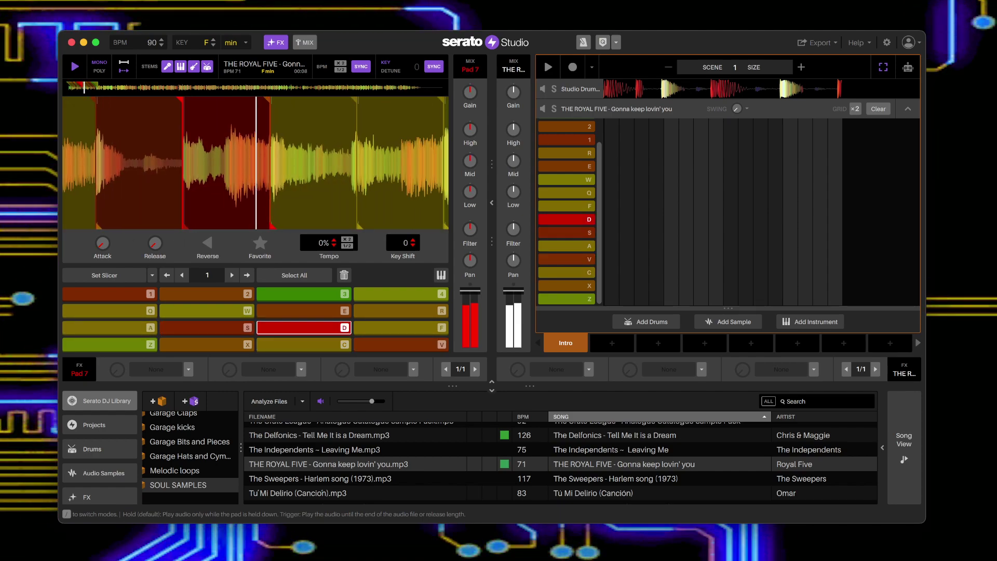
pyautogui.press('f')
pyautogui.press('q')
pyautogui.press('w')
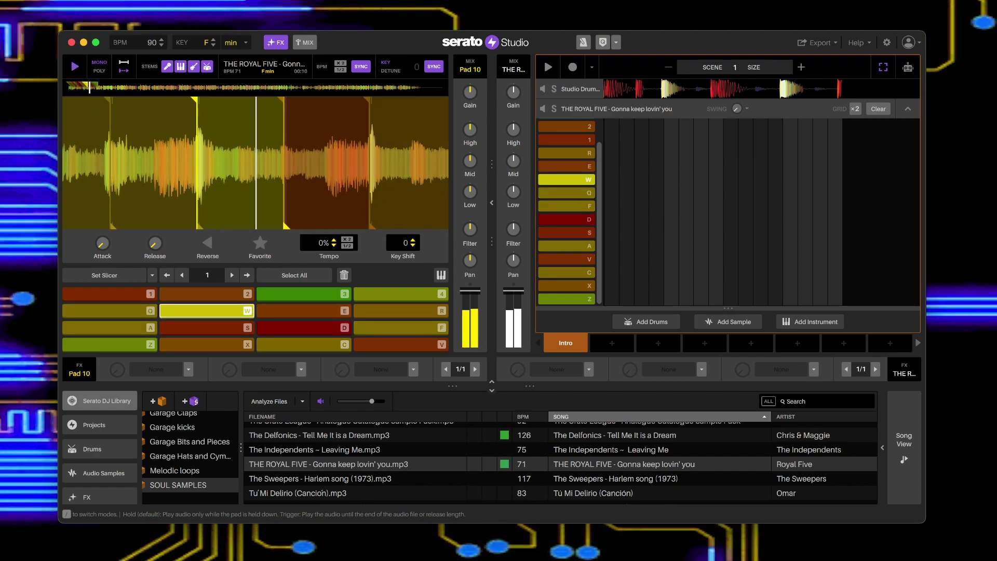
pyautogui.press('e')
pyautogui.press('r')
pyautogui.press('1')
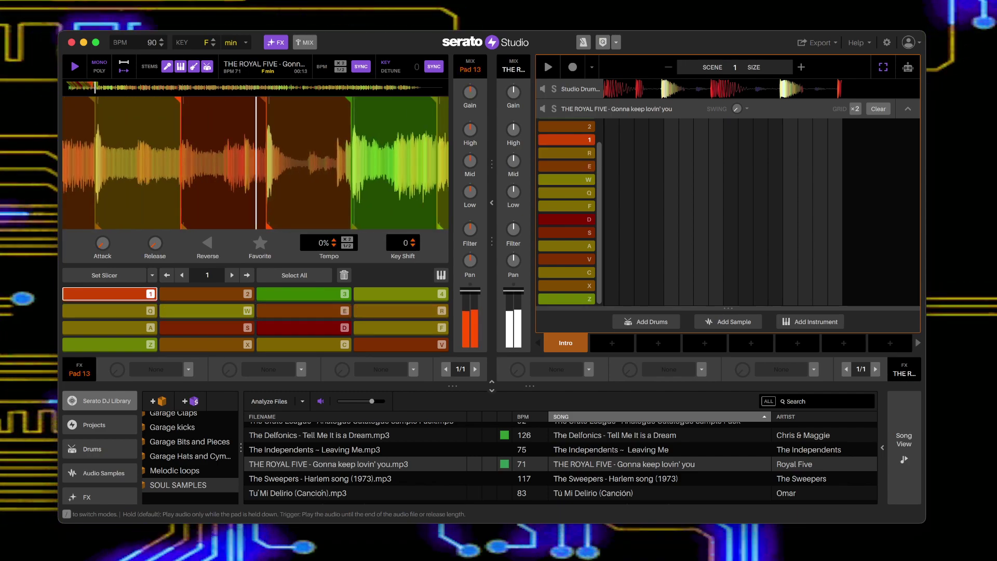
pyautogui.press('2')
pyautogui.press('3')
pyautogui.press('4')
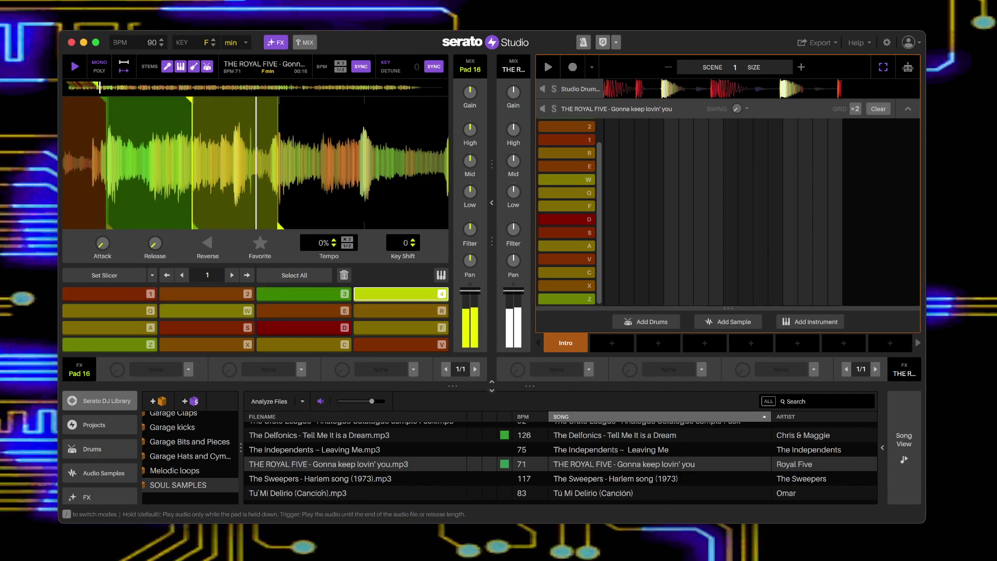
# Step: Try out different playing orders of the lower-row slices to improvise a chopped sample melody
pyautogui.press('z')
pyautogui.press('a')
pyautogui.press('s')
pyautogui.press('f')
pyautogui.press('s')
pyautogui.press('a')
pyautogui.press('a')
pyautogui.press('s')
pyautogui.press('z')
pyautogui.press('x')
pyautogui.press('a')
pyautogui.press('c')
pyautogui.press('z')
pyautogui.press('x')
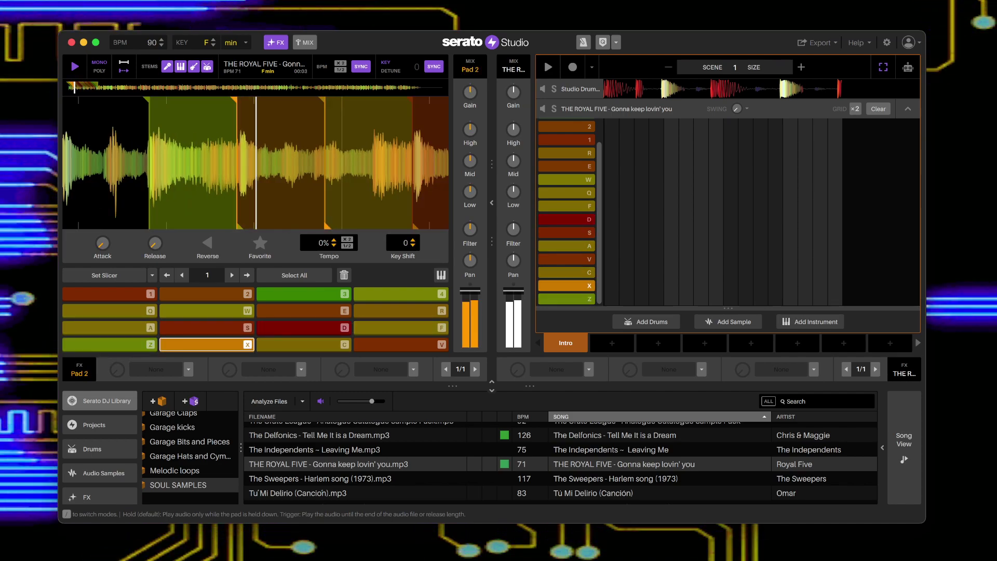
pyautogui.press('c')
pyautogui.press('z')
pyautogui.press('c')
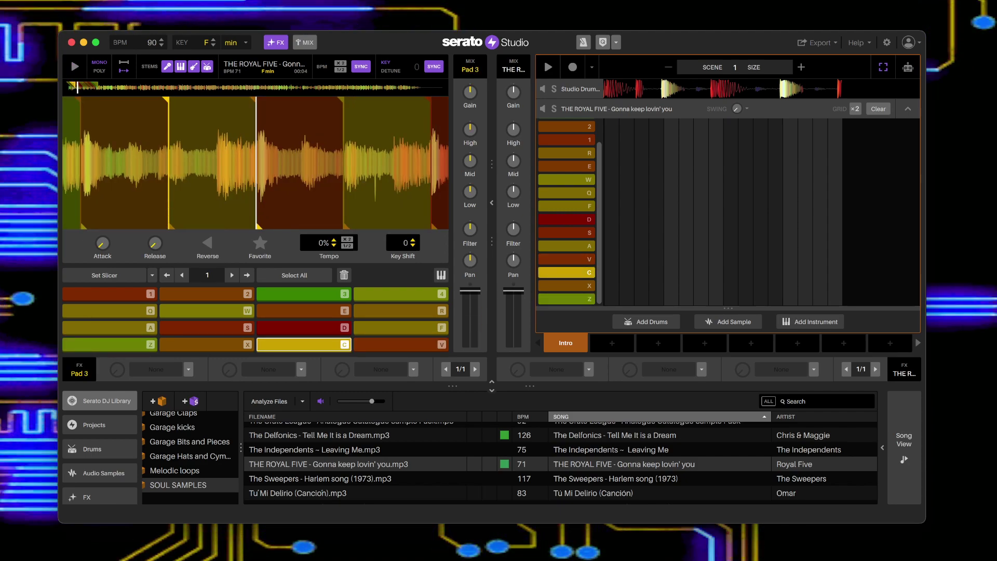
pyautogui.press('space')
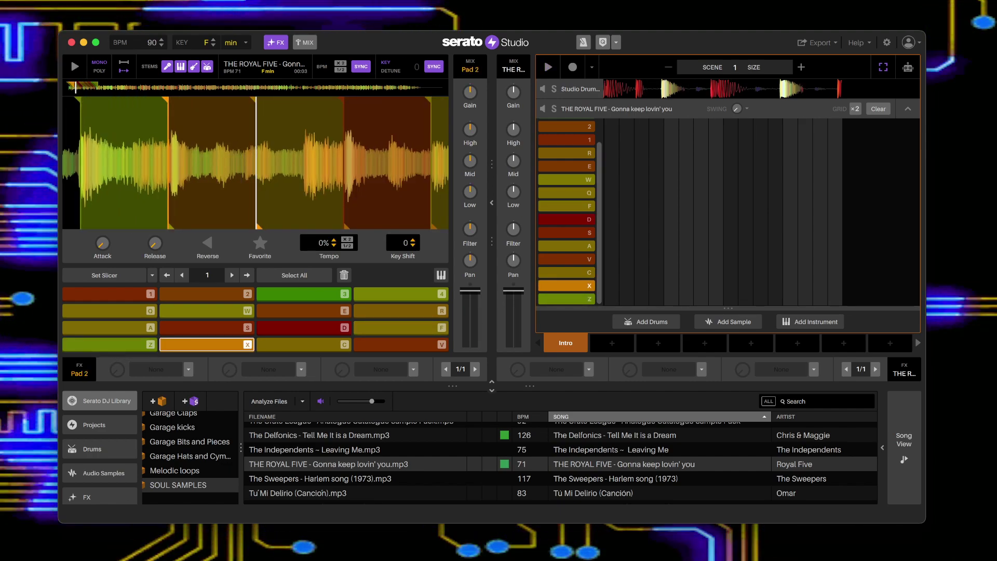
# Step: Extend the scene to size 2 and record sample slices 1 to 8 in order across both bars over the drums
pyautogui.click(801, 67)
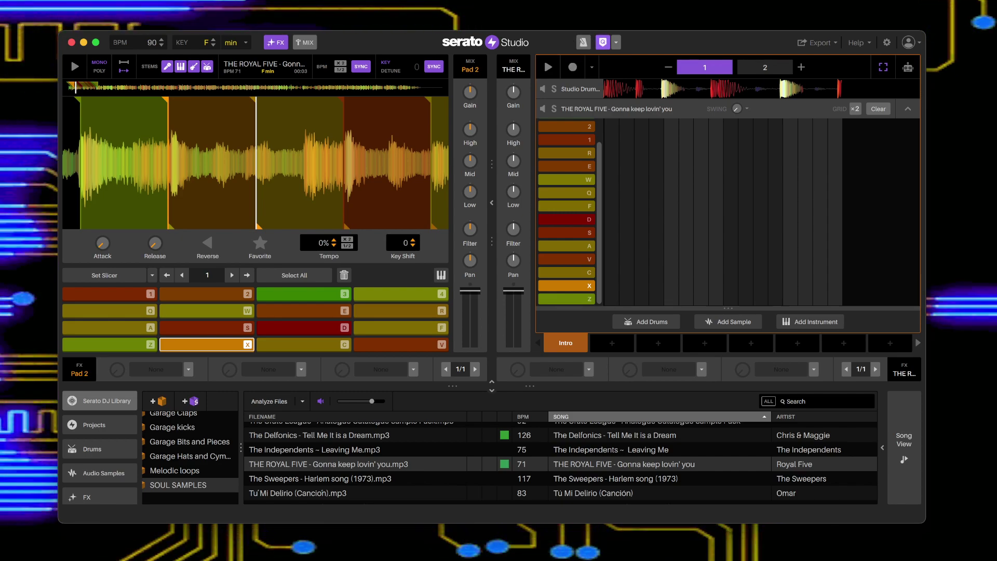
pyautogui.click(572, 67)
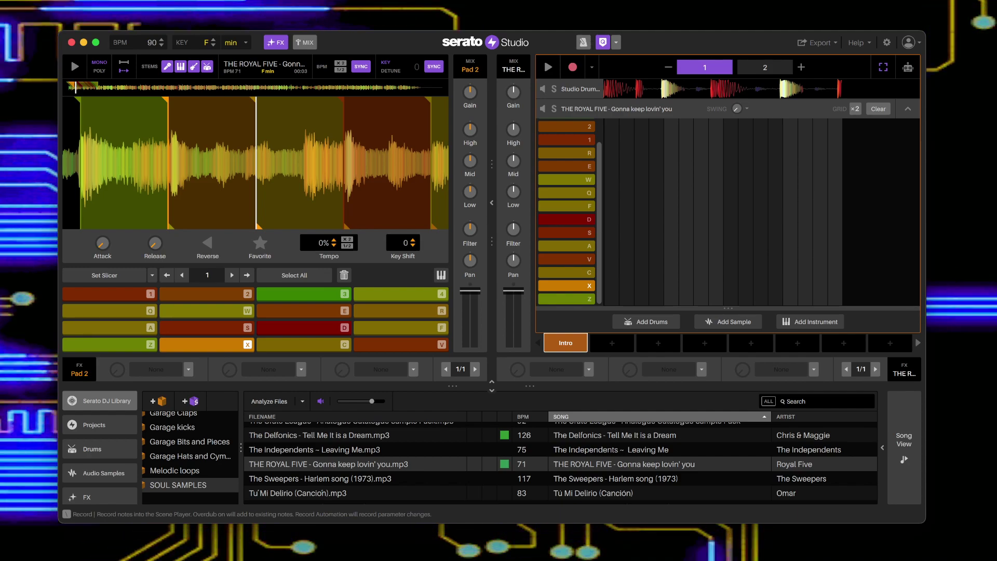
pyautogui.press('space')
pyautogui.press('z')
pyautogui.press('x')
pyautogui.press('c')
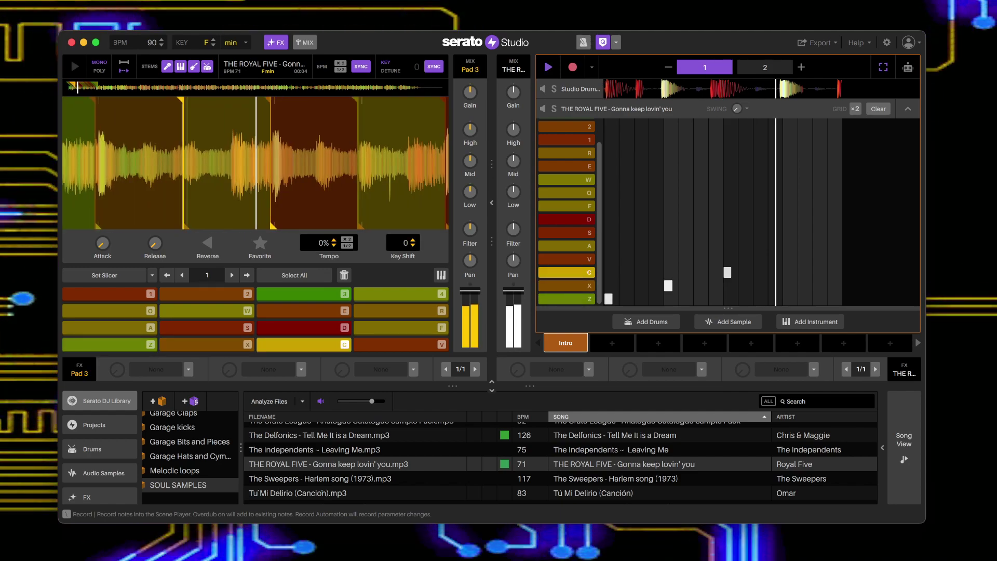
pyautogui.press('v')
pyautogui.press('a')
pyautogui.press('s')
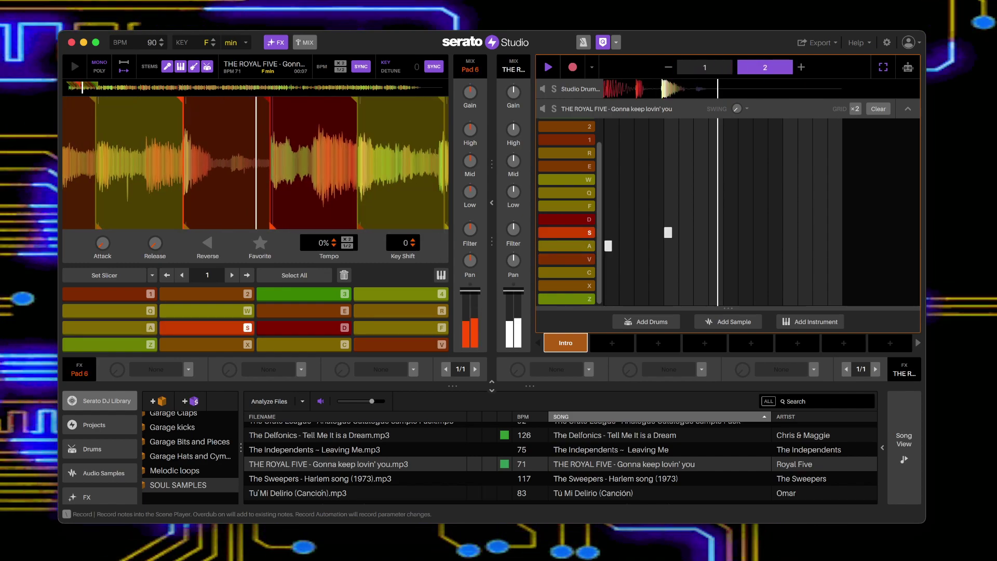
pyautogui.press('d')
pyautogui.press('f')
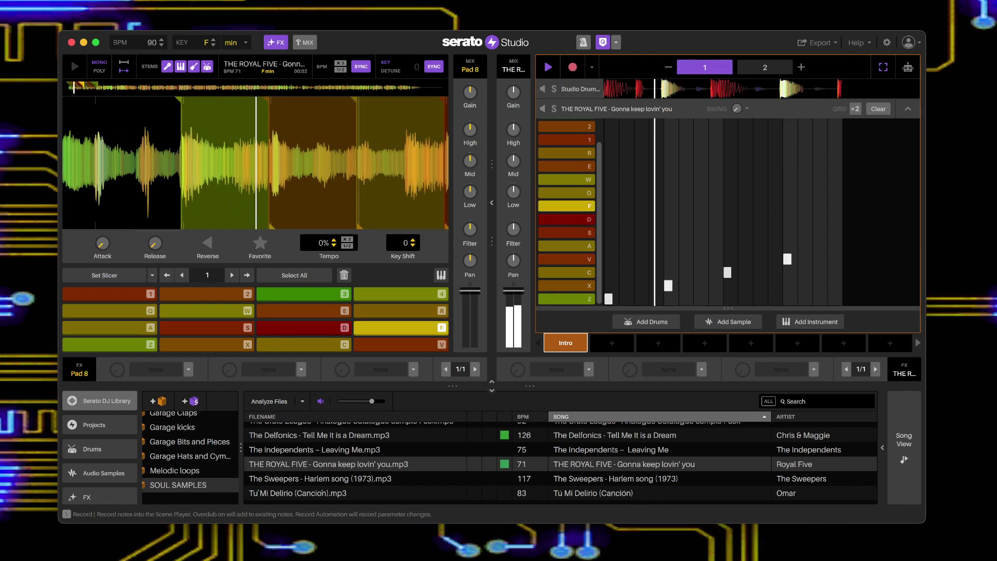
pyautogui.click(572, 67)
# Step: Select all sample slices, solo the sample deck and audition its vocal, melody, bass and drum stems
pyautogui.click(294, 275)
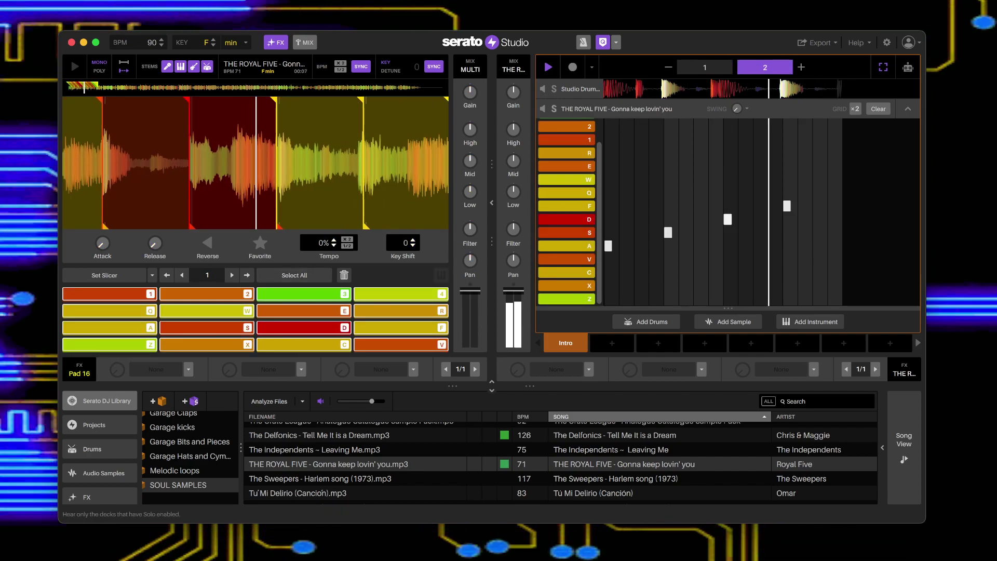
pyautogui.click(553, 109)
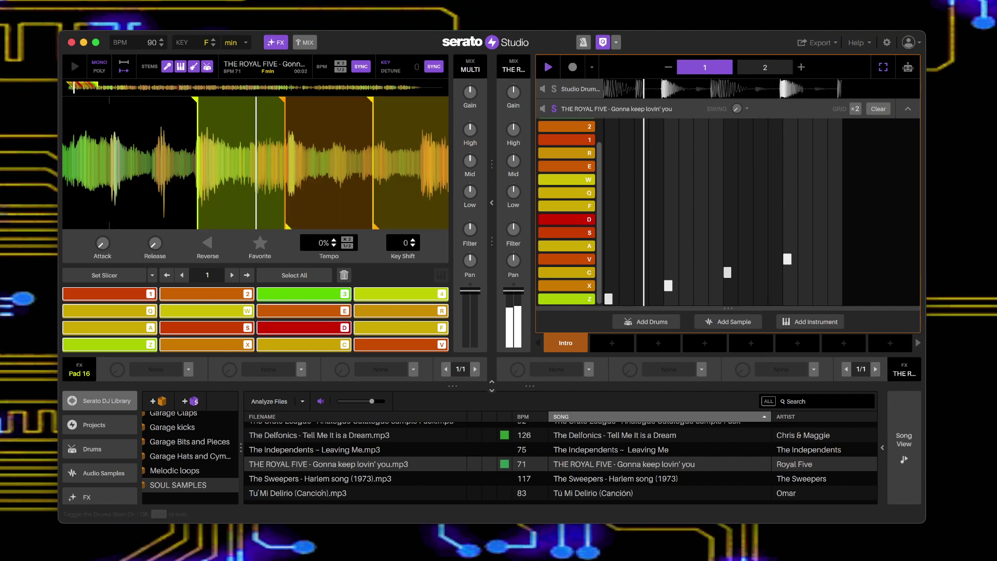
pyautogui.click(207, 67)
pyautogui.click(193, 66)
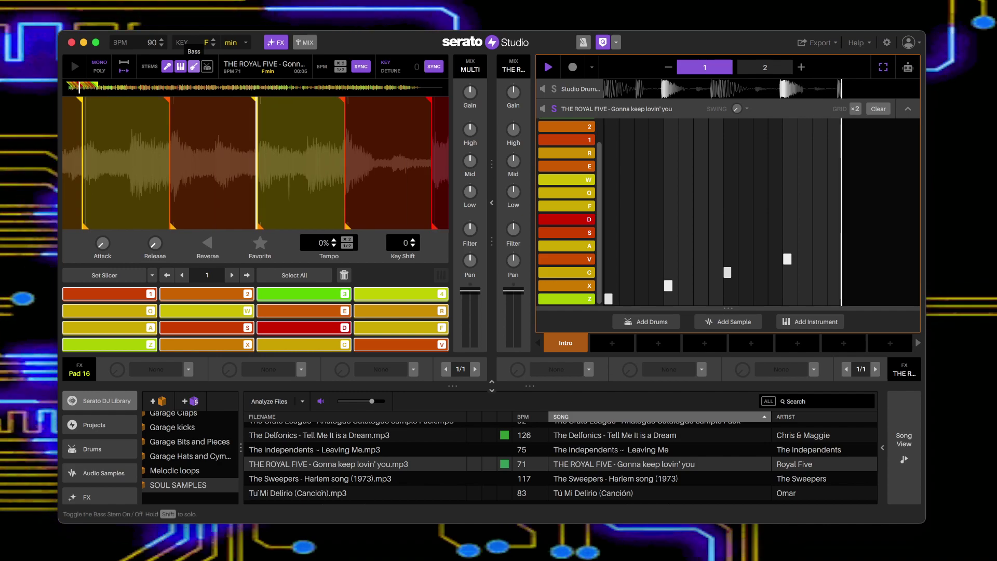
pyautogui.click(168, 67)
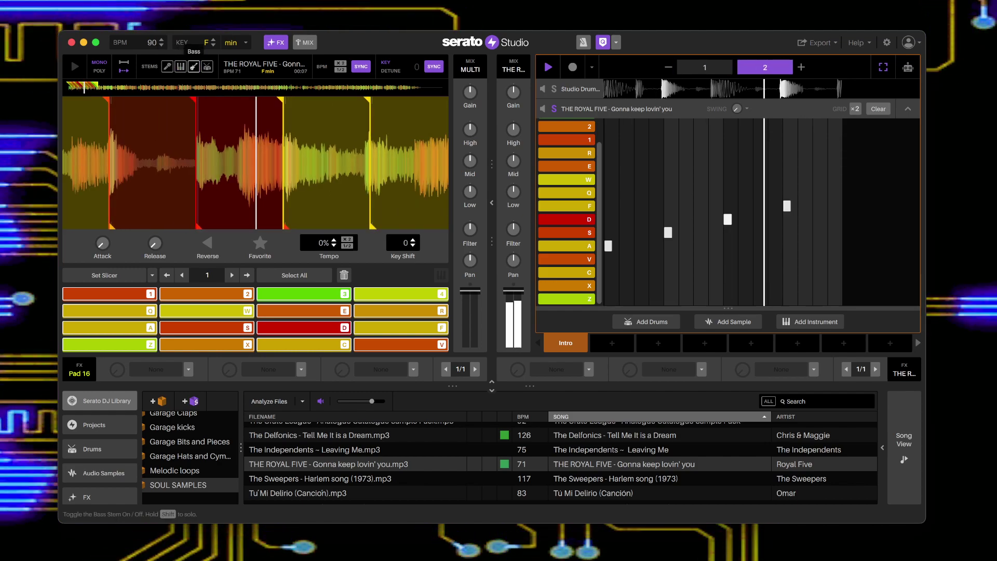
pyautogui.click(181, 67)
pyautogui.click(194, 66)
pyautogui.click(208, 66)
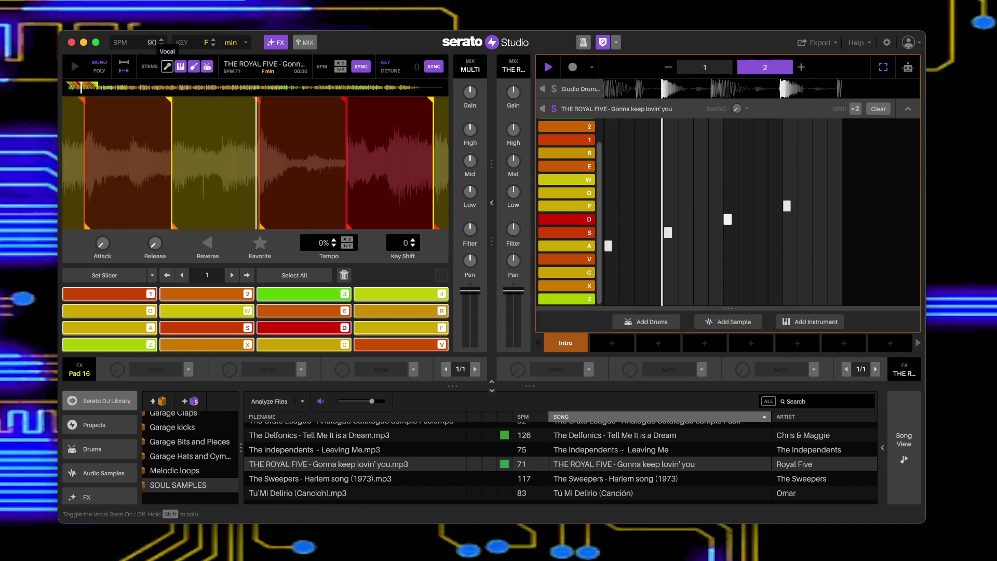
# Step: Turn the vocal stem back on and leave the drum stem off after comparing the sample with and without it
pyautogui.click(167, 67)
pyautogui.click(207, 66)
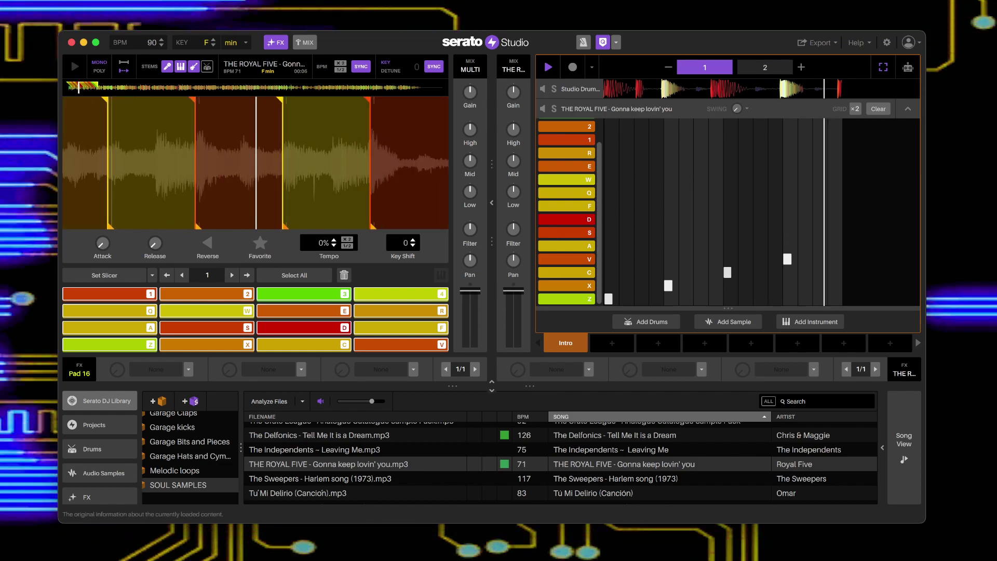
pyautogui.click(207, 66)
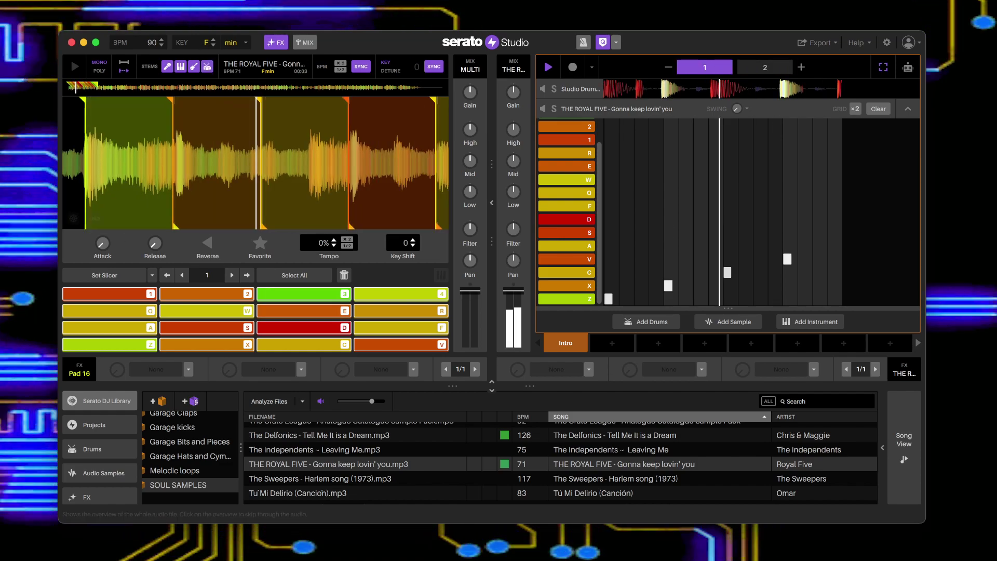
pyautogui.click(206, 66)
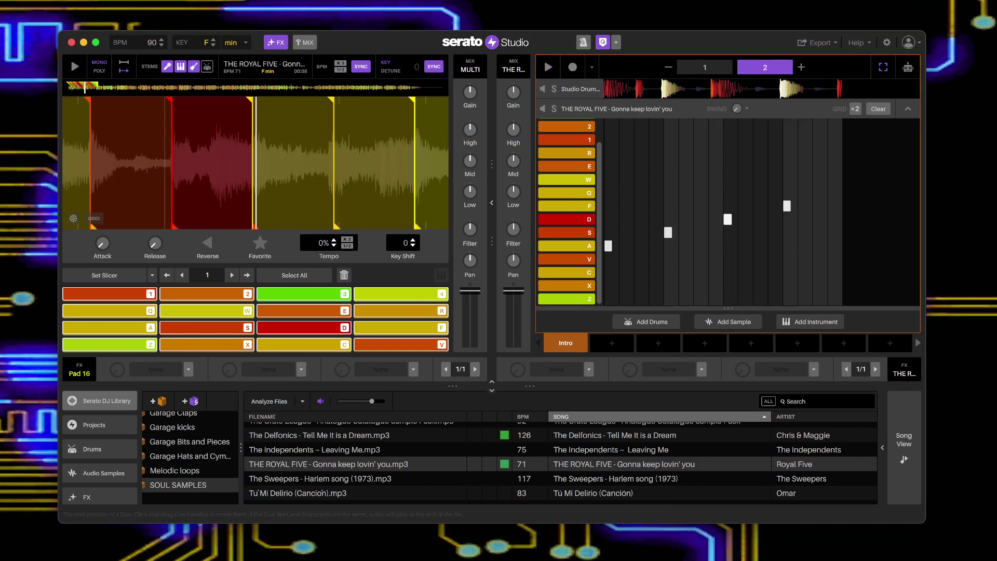
# Step: Set the attack of all selected slices to about 8 ms and mute the sample's bass stem
pyautogui.scroll(-5, 255, 163)
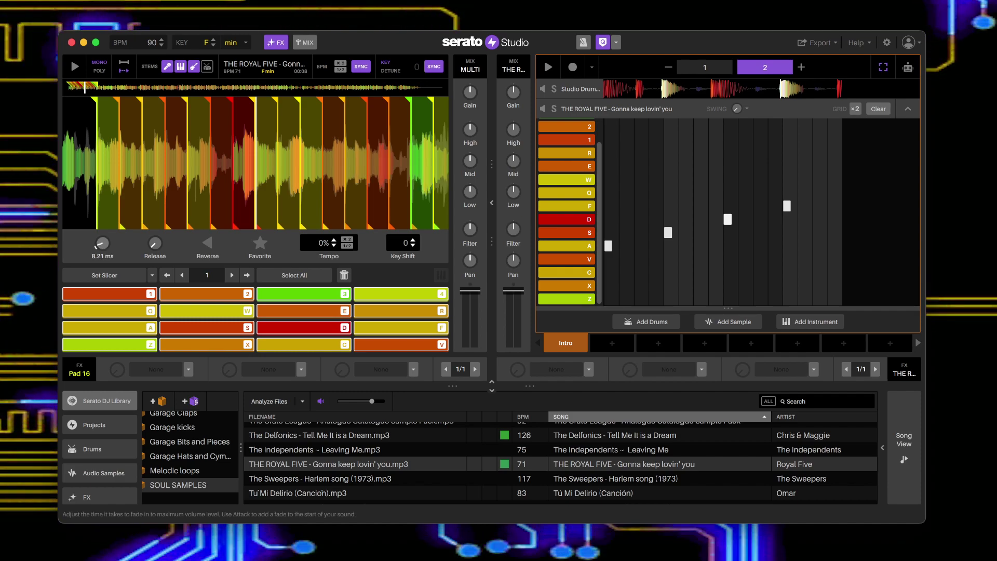
pyautogui.press('space')
pyautogui.moveTo(102, 243)
pyautogui.mouseDown()
pyautogui.moveTo(102, 220)
pyautogui.moveTo(102, 245)
pyautogui.mouseUp()
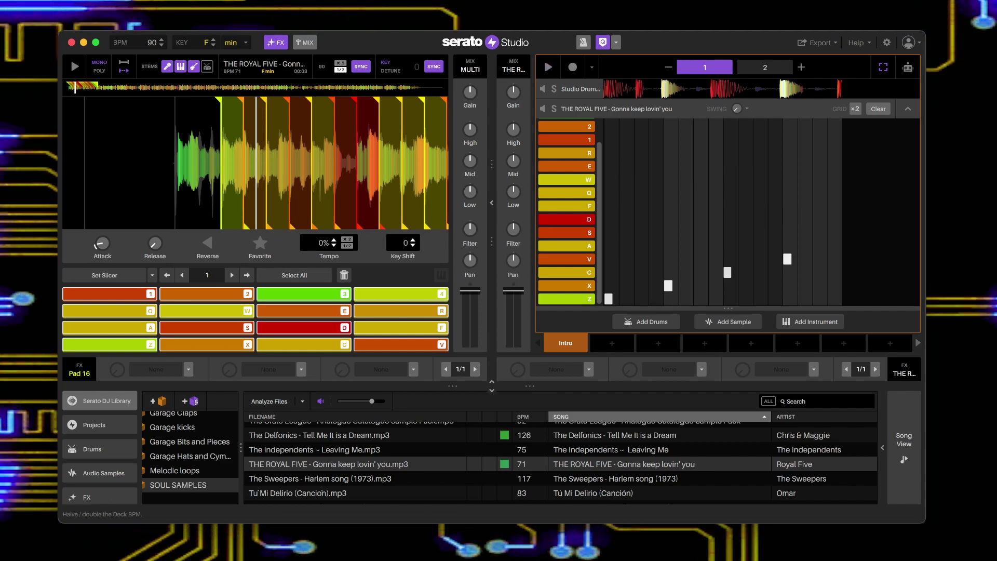
pyautogui.press('space')
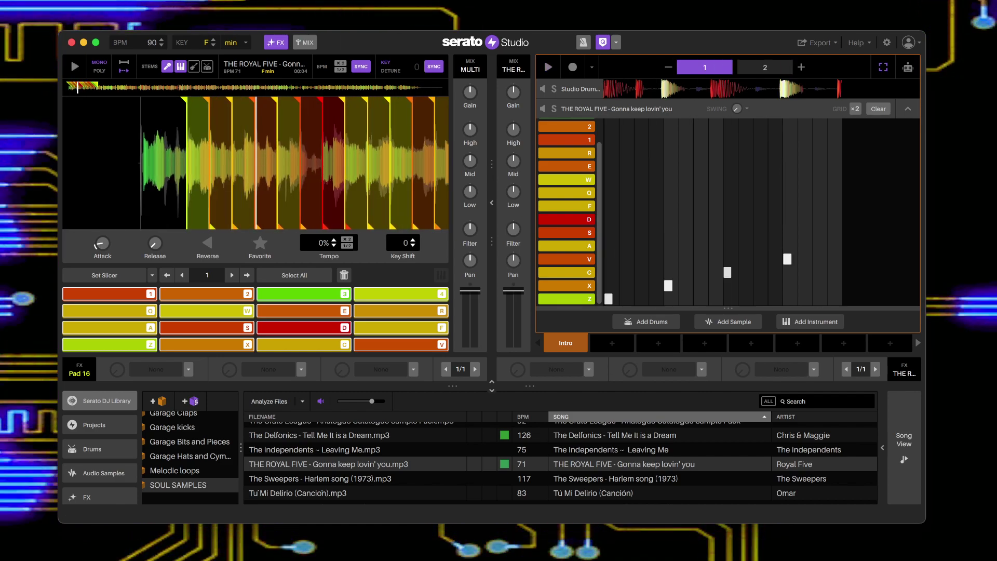
# Step: Load an HPF effect on the sample deck, raise its amount and lower the deck's volume against the playing beat
pyautogui.click(588, 369)
pyautogui.scroll(-3, 571, 457)
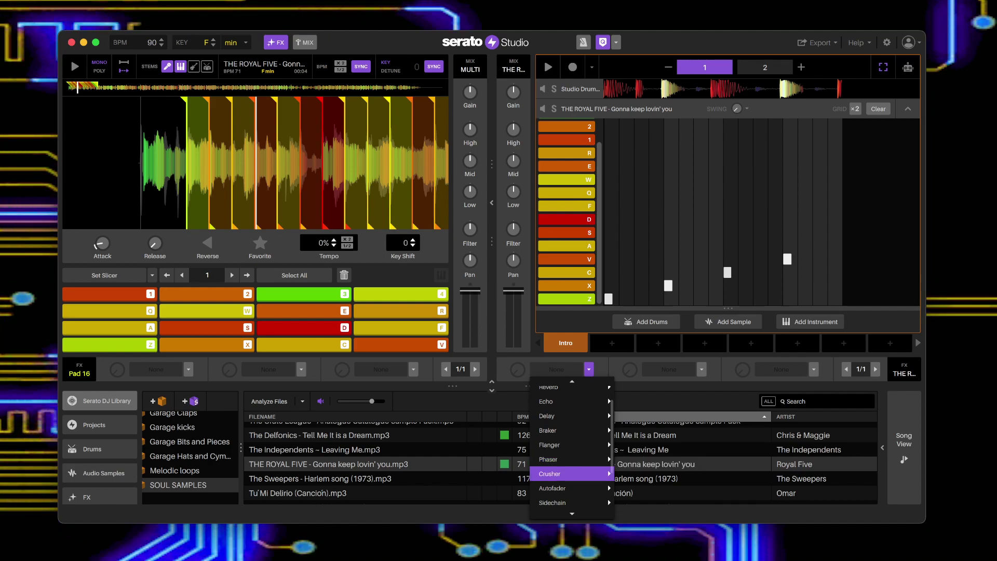
pyautogui.moveTo(550, 459)
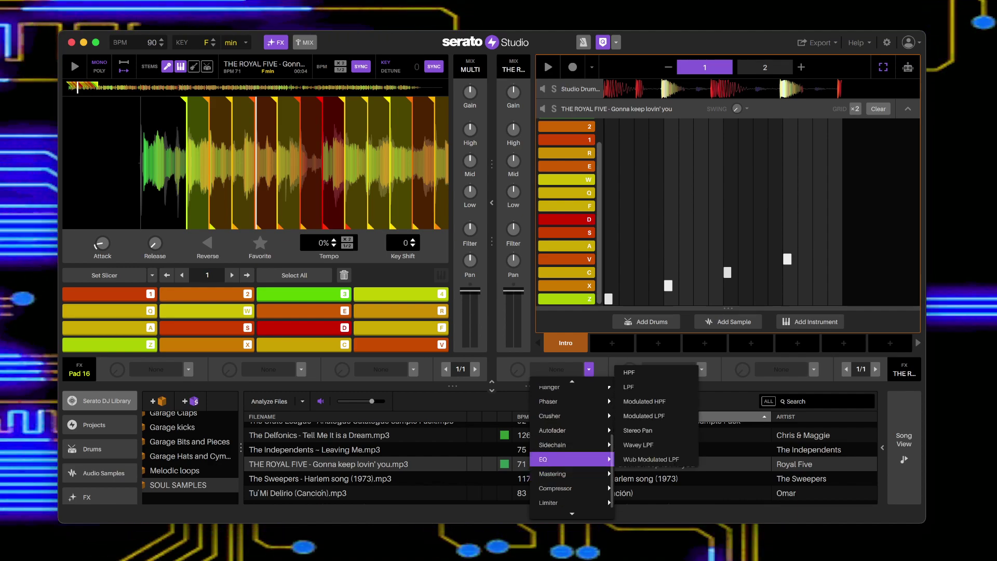
pyautogui.click(629, 373)
pyautogui.click(517, 369)
pyautogui.press('space')
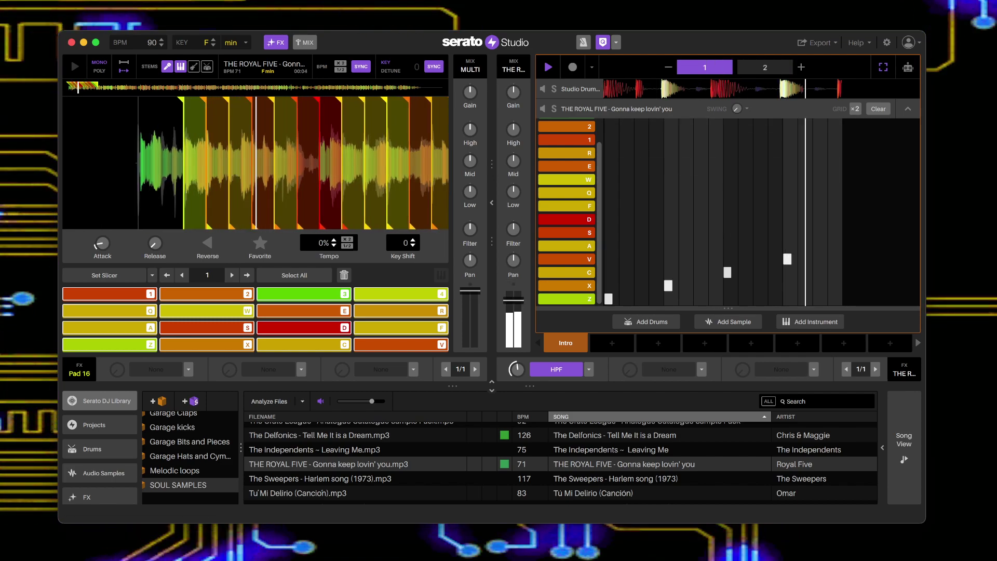
# Step: Raise the swing on the sample pattern and re-record slice S earlier in the second bar over the playing beat
pyautogui.moveTo(737, 108); pyautogui.dragTo(737, 105)
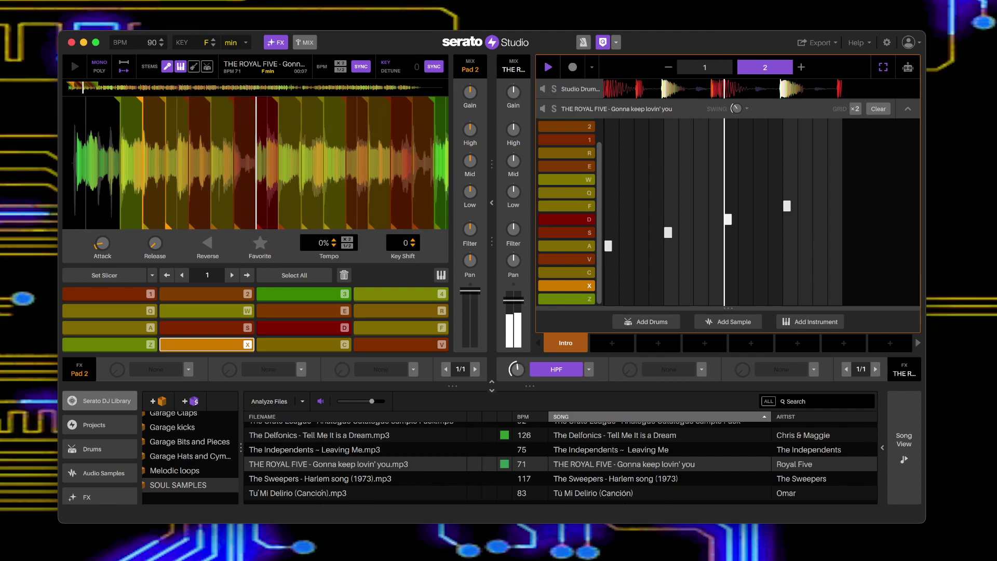
pyautogui.click(572, 67)
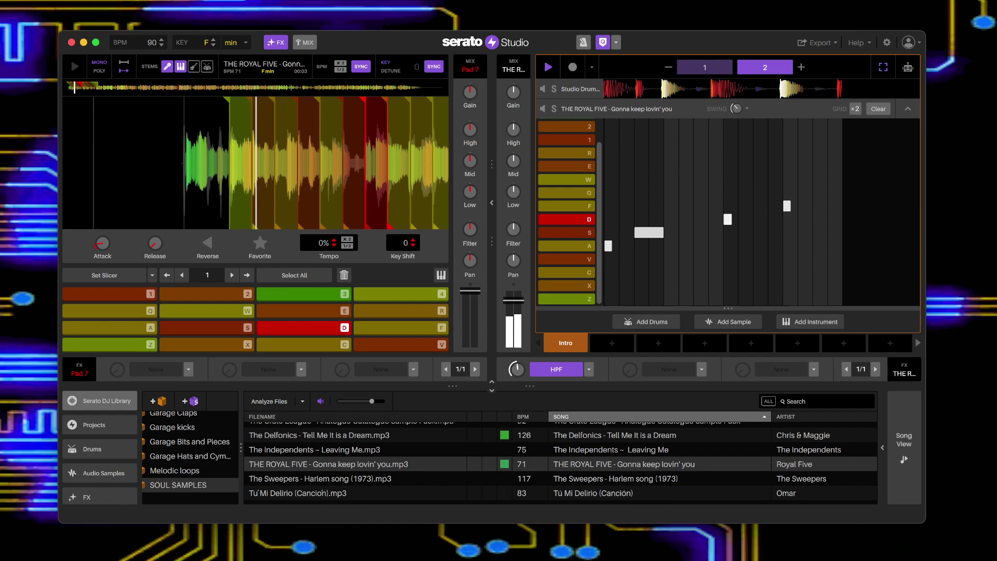
pyautogui.press('space')
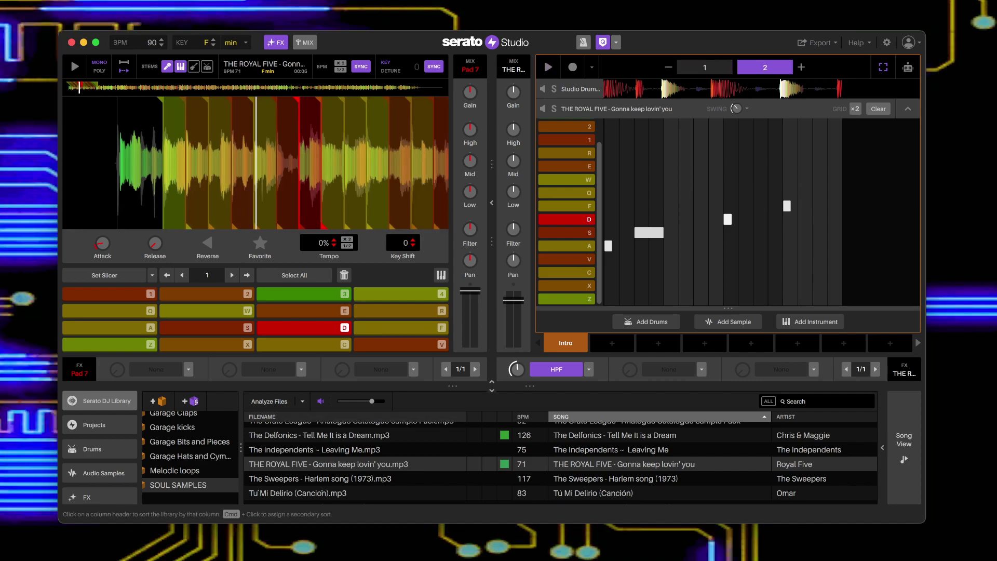
# Step: Find Subleven Bass in the Bass crate of the instruments library and add it to the scene as a new deck
pyautogui.scroll(-2, 99, 447)
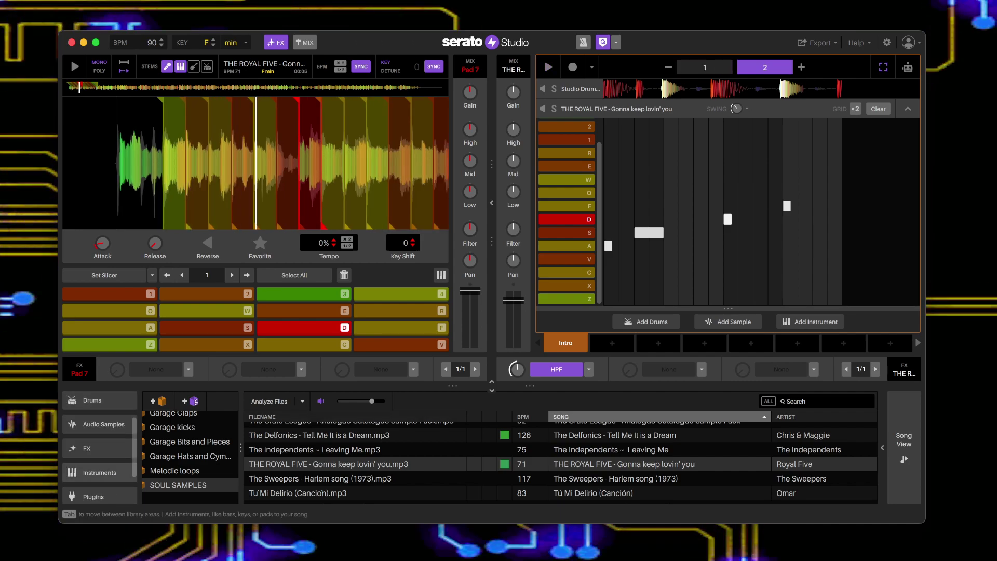
pyautogui.click(100, 473)
pyautogui.scroll(-2, 188, 468)
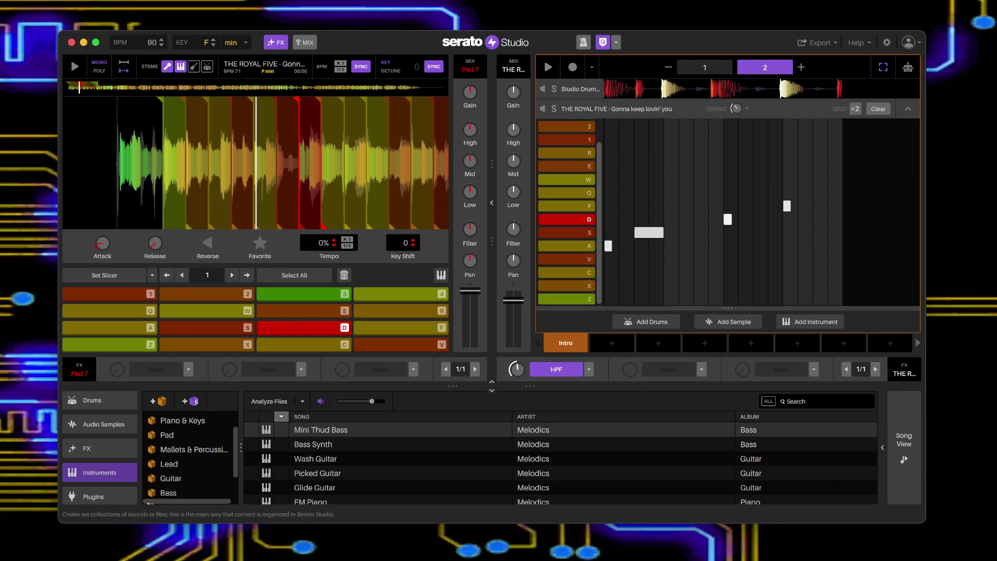
pyautogui.scroll(-1, 150, 498)
pyautogui.click(151, 474)
pyautogui.scroll(-1, 560, 462)
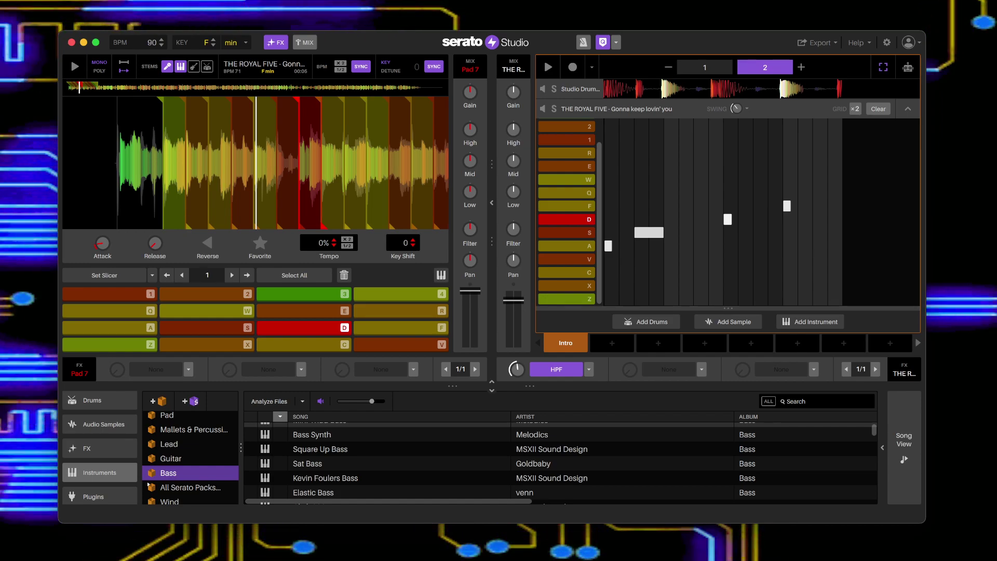
pyautogui.scroll(1, 560, 462)
pyautogui.scroll(-10, 559, 462)
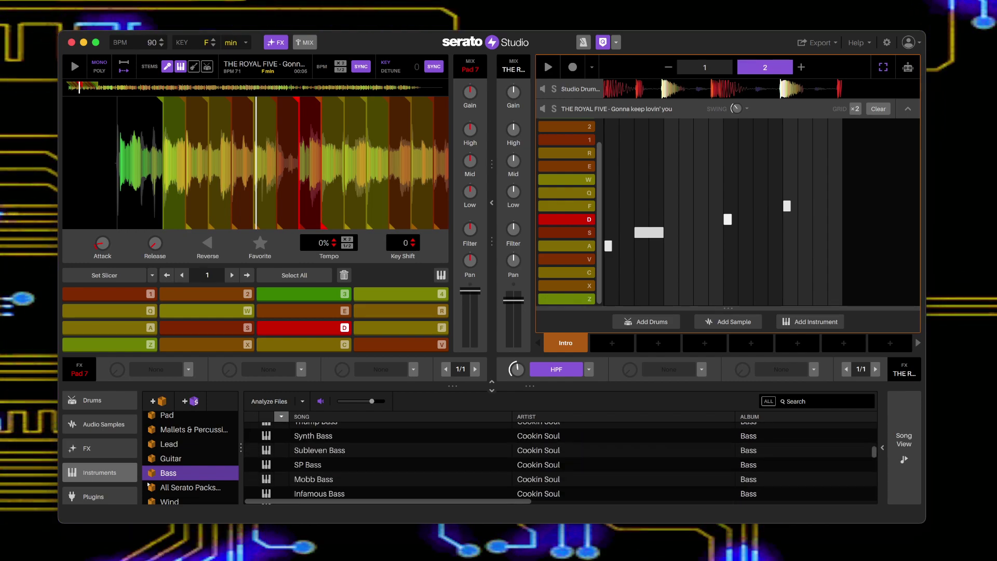
pyautogui.moveTo(559, 450); pyautogui.dragTo(589, 312)
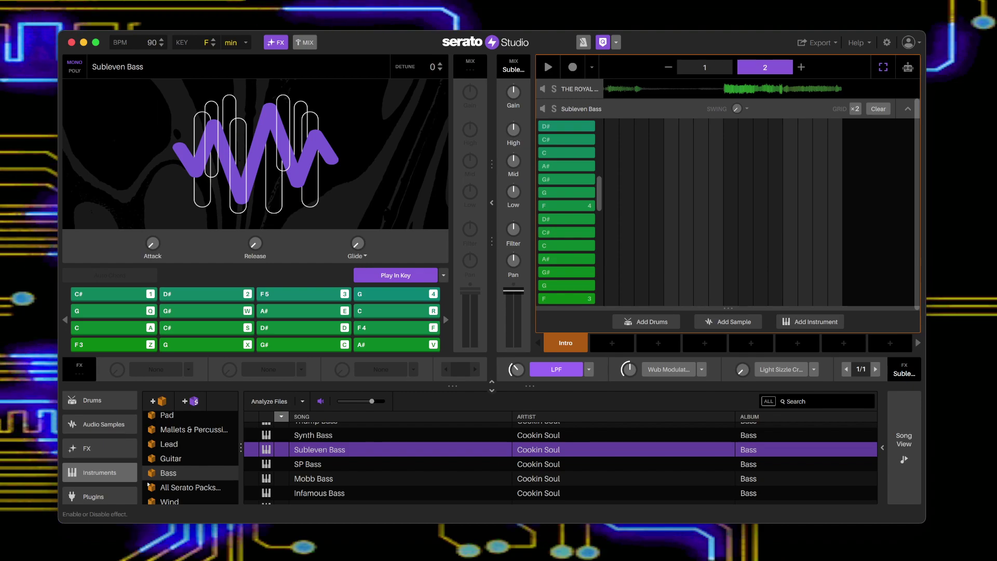
# Step: Replace the bass deck's Wub Modulated LPF effect with Limiter and adjust its amount against the beat
pyautogui.click(701, 369)
pyautogui.scroll(-3, 683, 436)
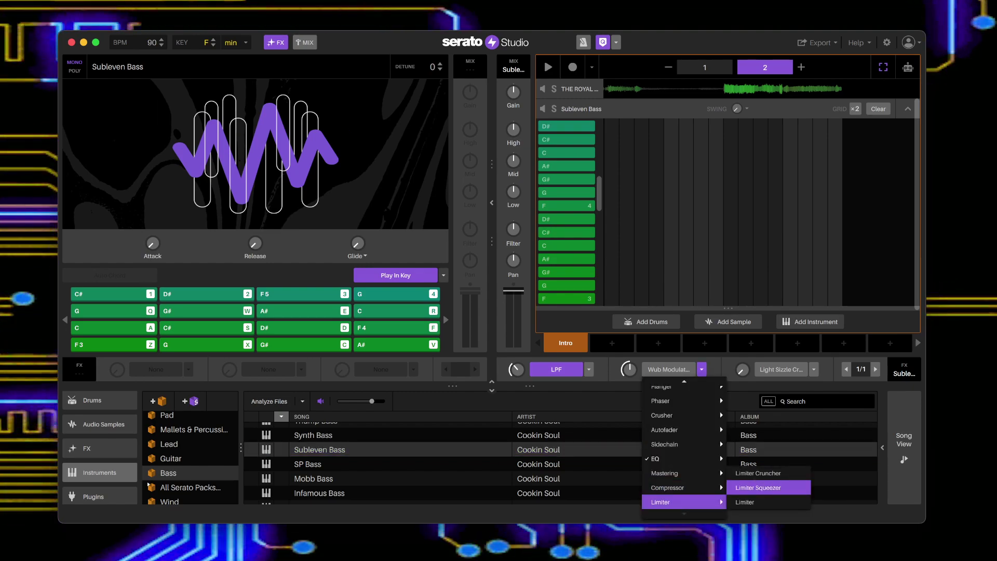
pyautogui.moveTo(684, 488)
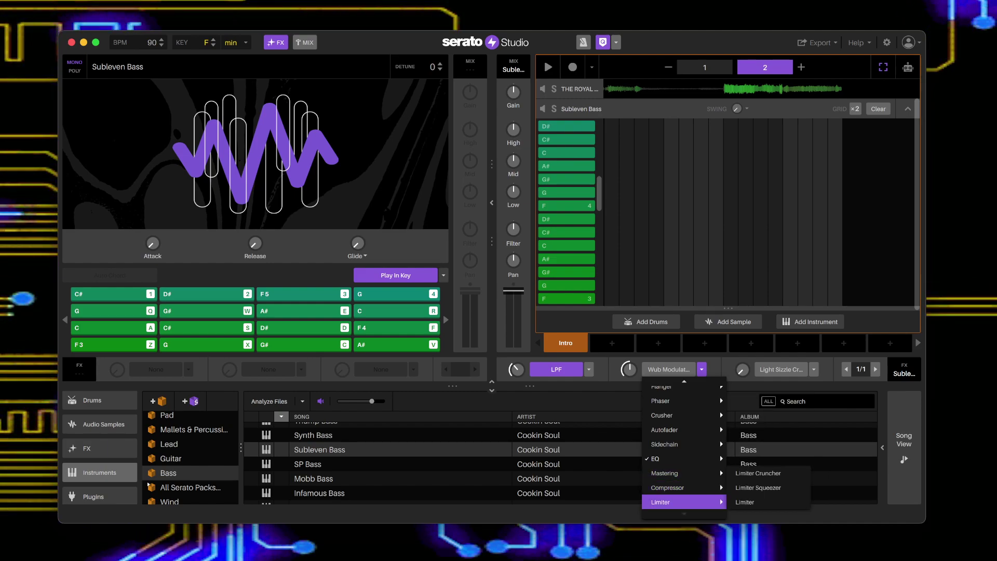
pyautogui.click(745, 502)
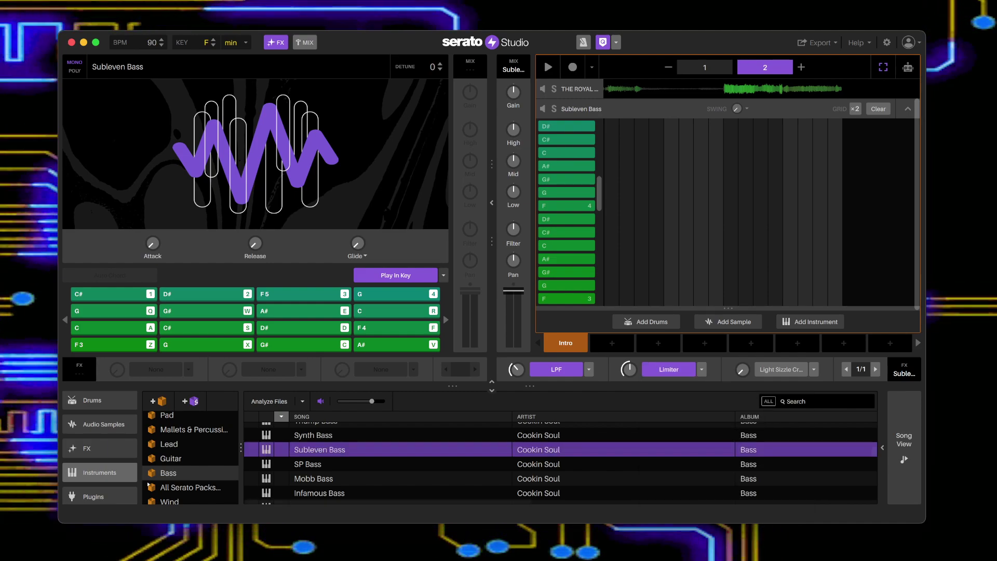
pyautogui.press('space')
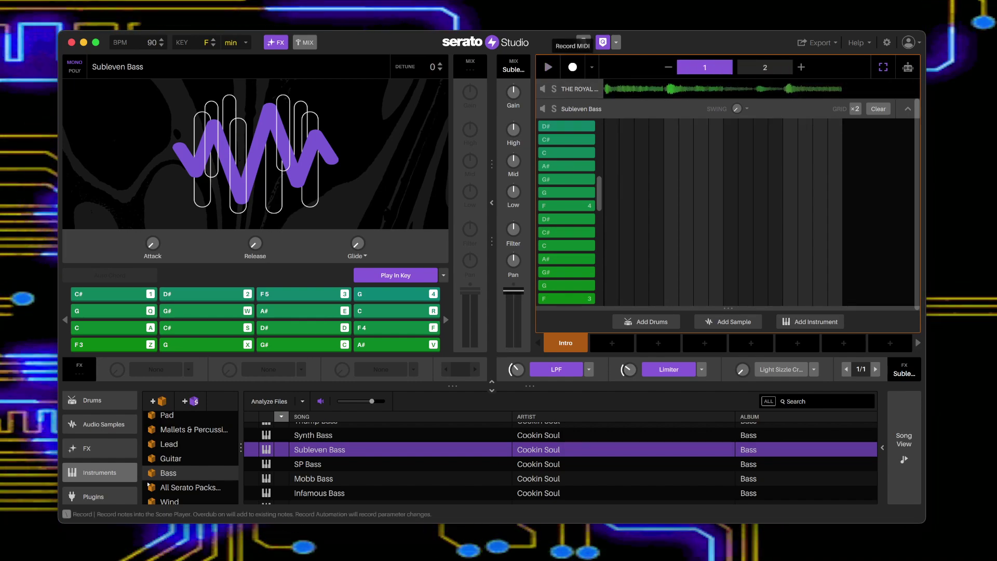
# Step: Record a bass line on F, G and C across both bars and check it soloed, adding the sample and drums in turn
pyautogui.click(572, 67)
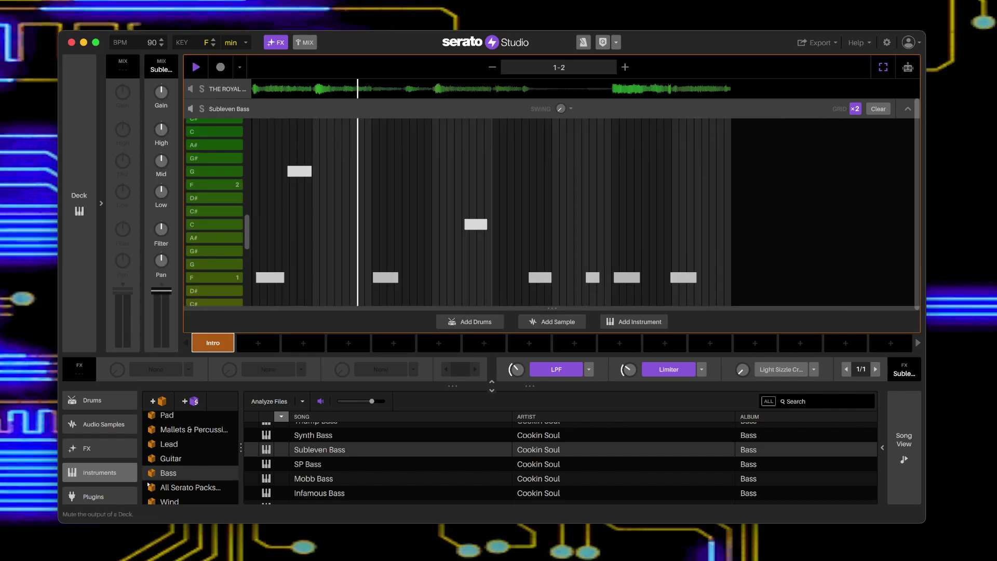
pyautogui.click(201, 109)
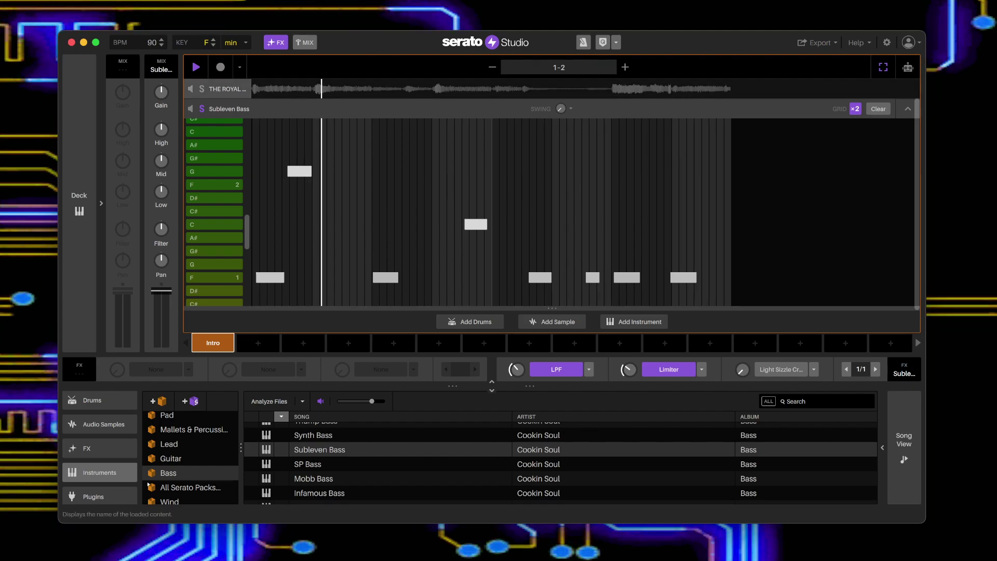
pyautogui.click(202, 89)
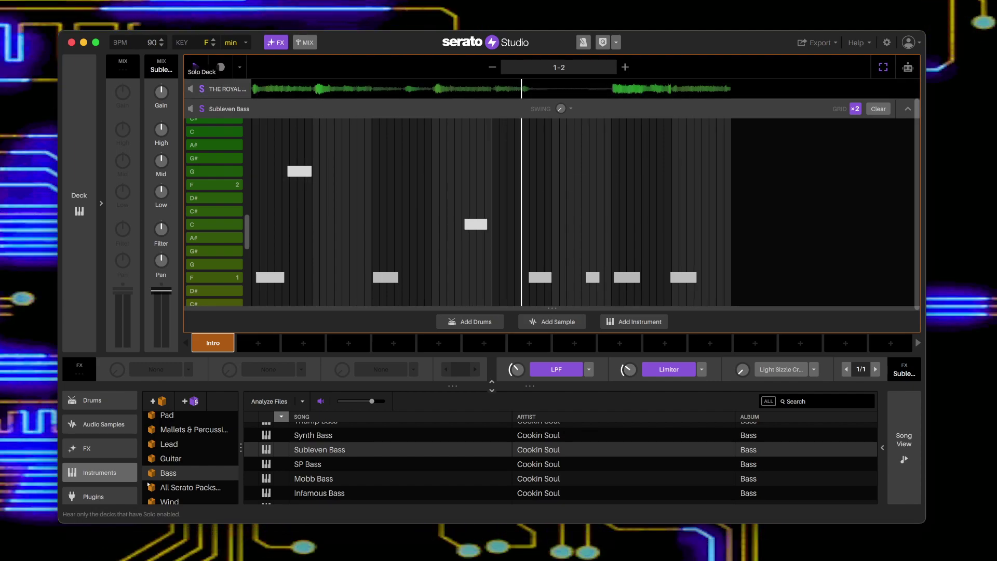
pyautogui.scroll(2, 201, 89)
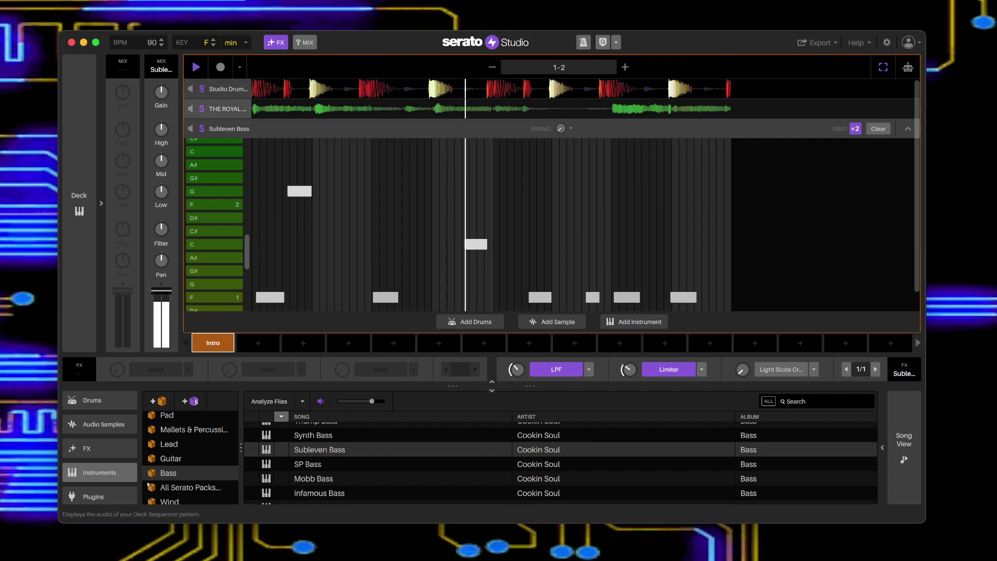
# Step: Create Scene 2 as a copy of the Intro and duplicate the sample deck in it with an empty pattern
pyautogui.click(102, 203)
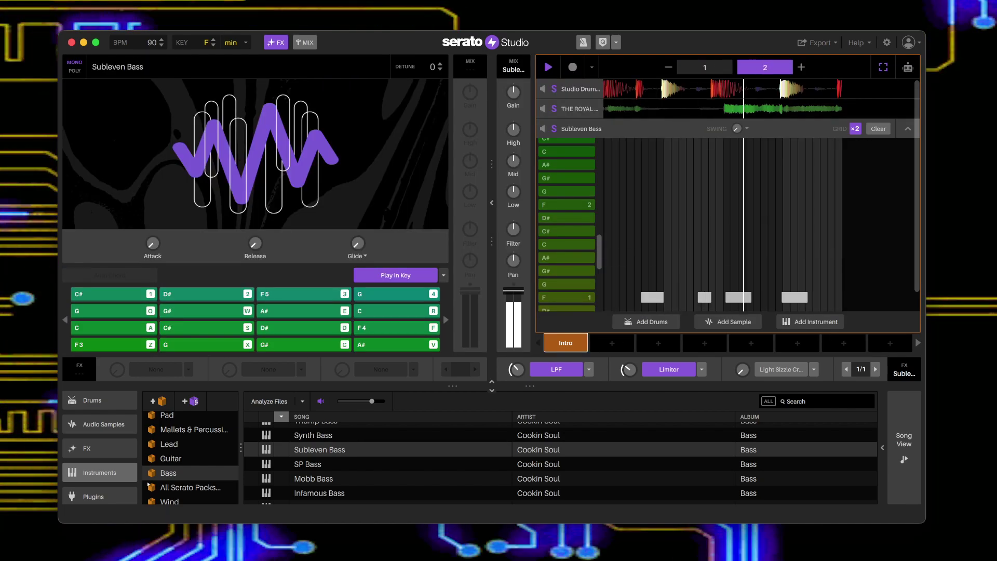
pyautogui.click(612, 343)
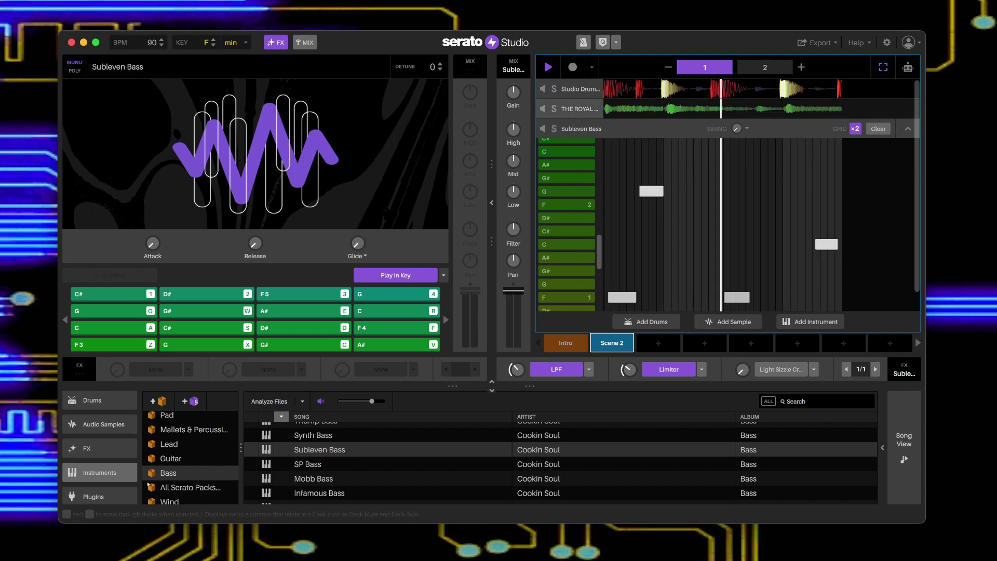
pyautogui.click(579, 109)
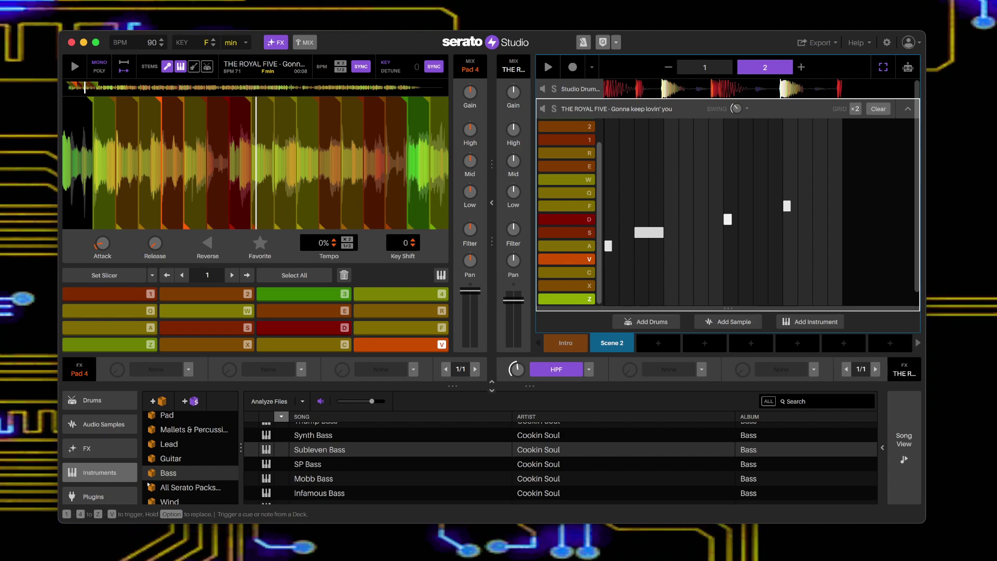
pyautogui.click(612, 126)
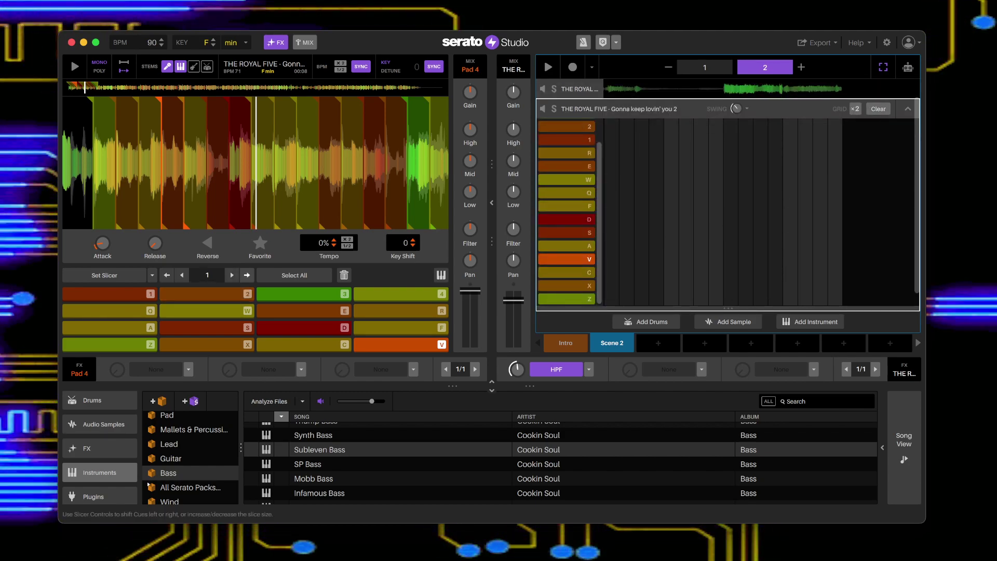
# Step: Shift the duplicated sample deck's slices to another region of the song, auditioning pads until a vocal phrase suits
pyautogui.click(246, 274)
pyautogui.press('x')
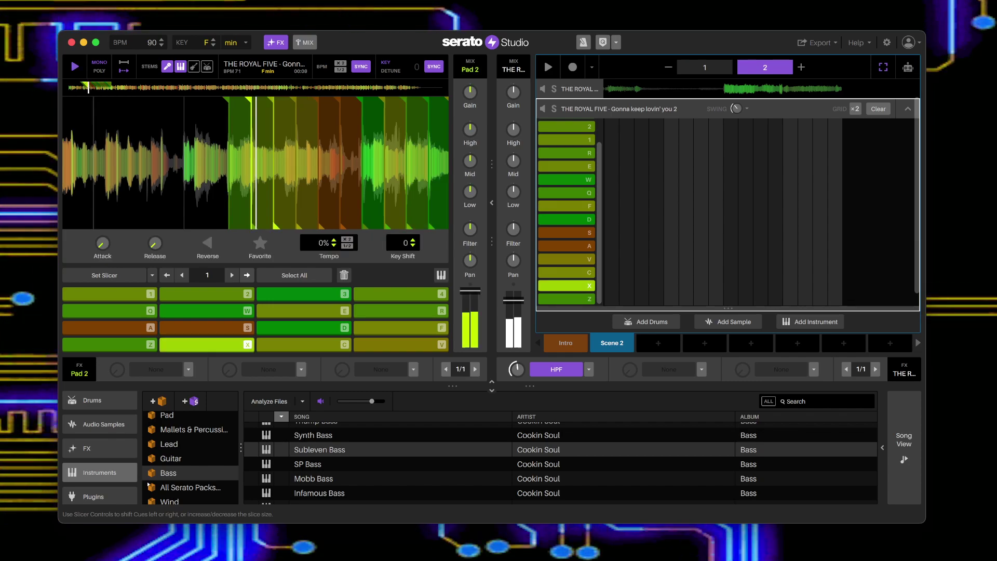
pyautogui.press('v')
pyautogui.press('q')
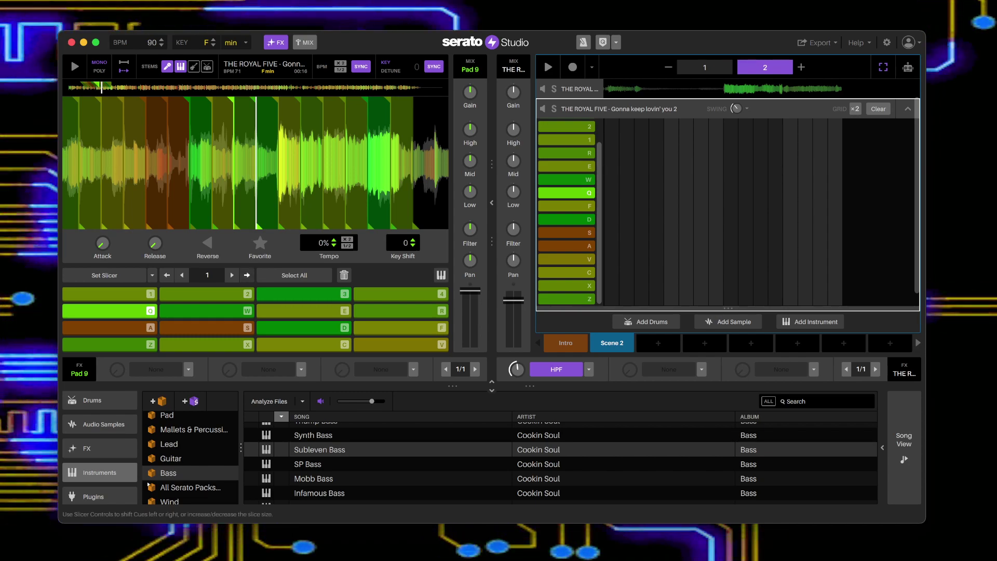
pyautogui.press('x')
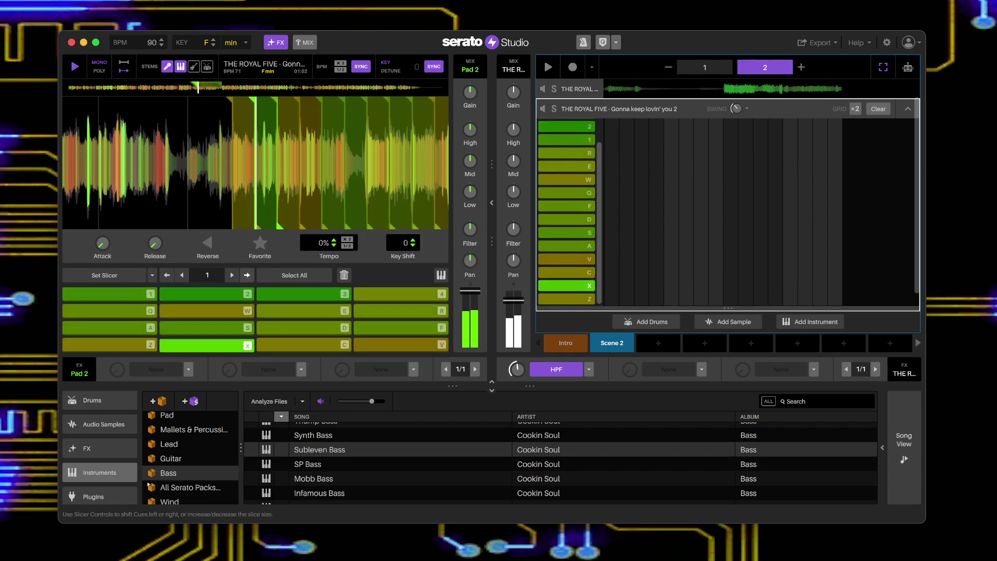
pyautogui.press('z')
pyautogui.press('x')
pyautogui.press('c')
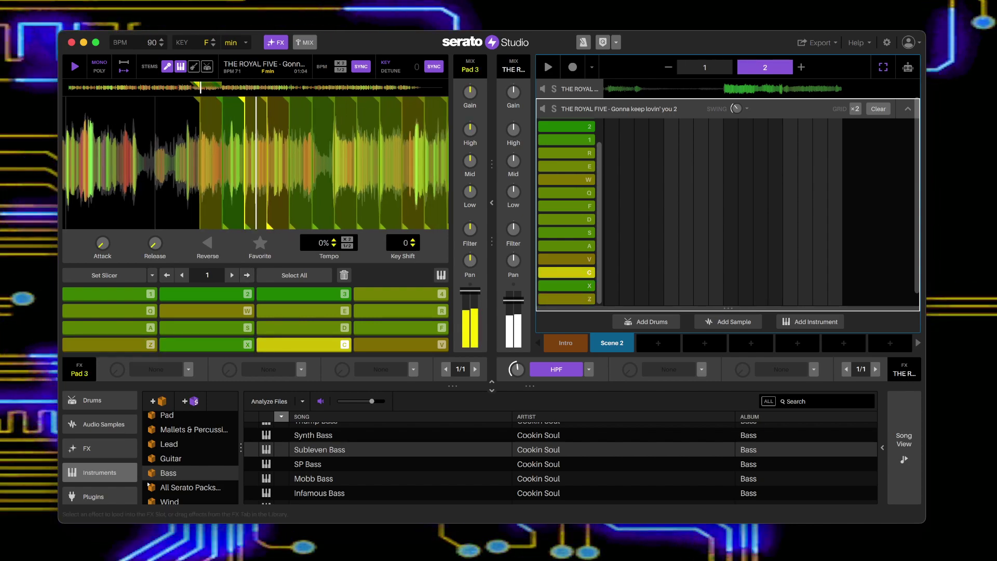
pyautogui.press('a')
# Step: Load the Delay Double Up effect into the duplicated sample deck's second effect slot
pyautogui.click(701, 369)
pyautogui.press('Up')
pyautogui.press('Right')
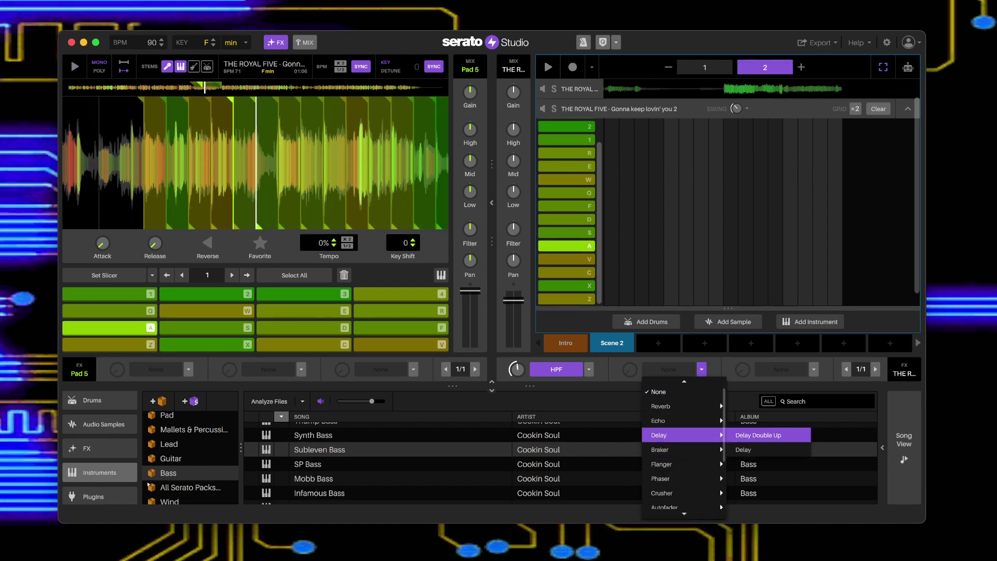
pyautogui.press('Return')
# Step: Turn off the duplicated sample deck's melody stem and audition its vocal slices, alone and against the playing beat
pyautogui.press('x')
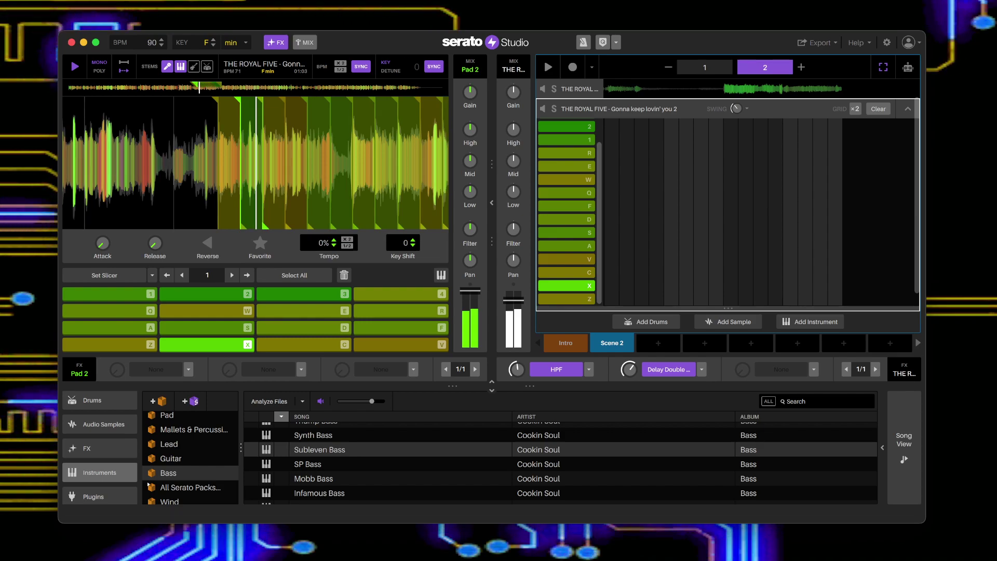
pyautogui.press('v')
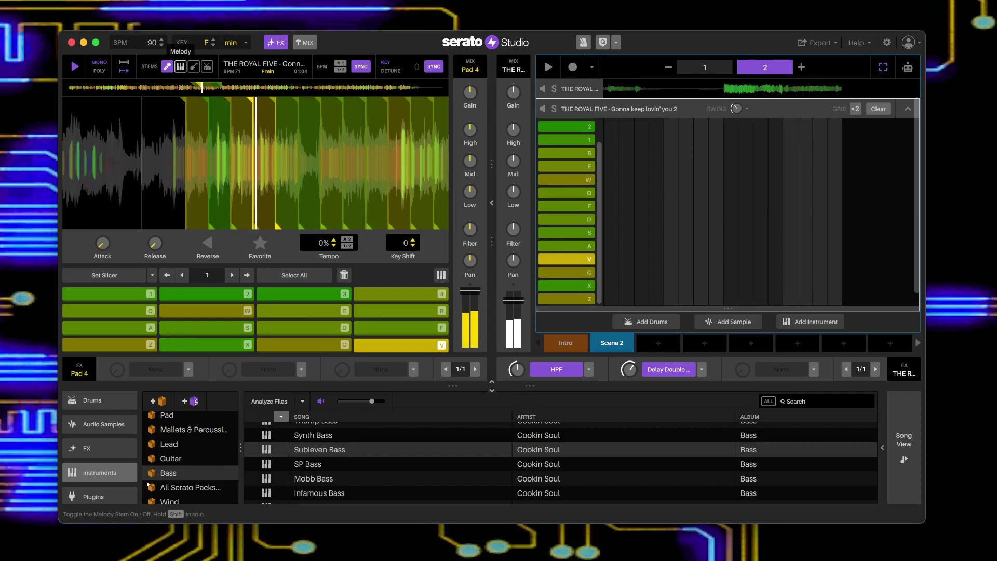
pyautogui.press('s')
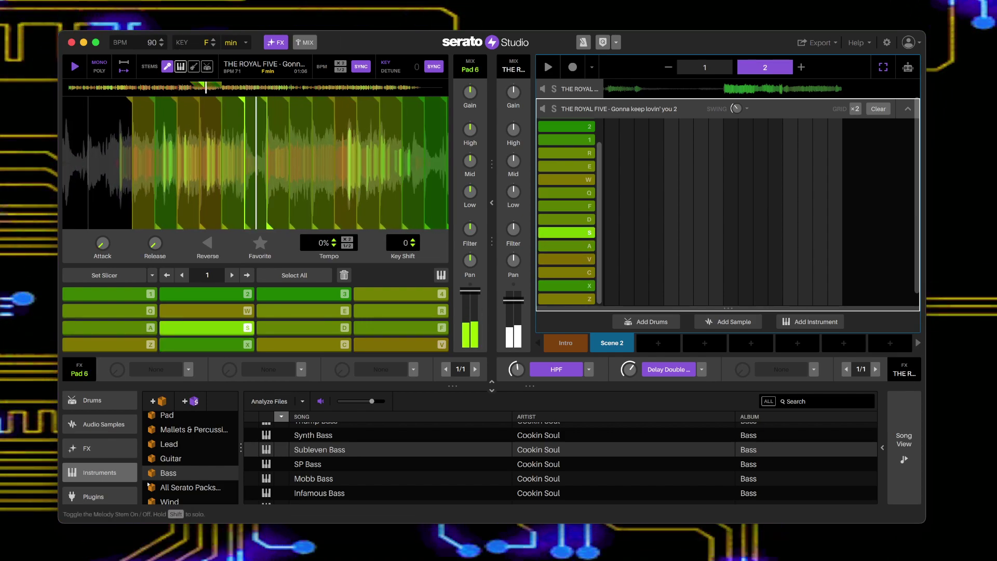
pyautogui.press('d')
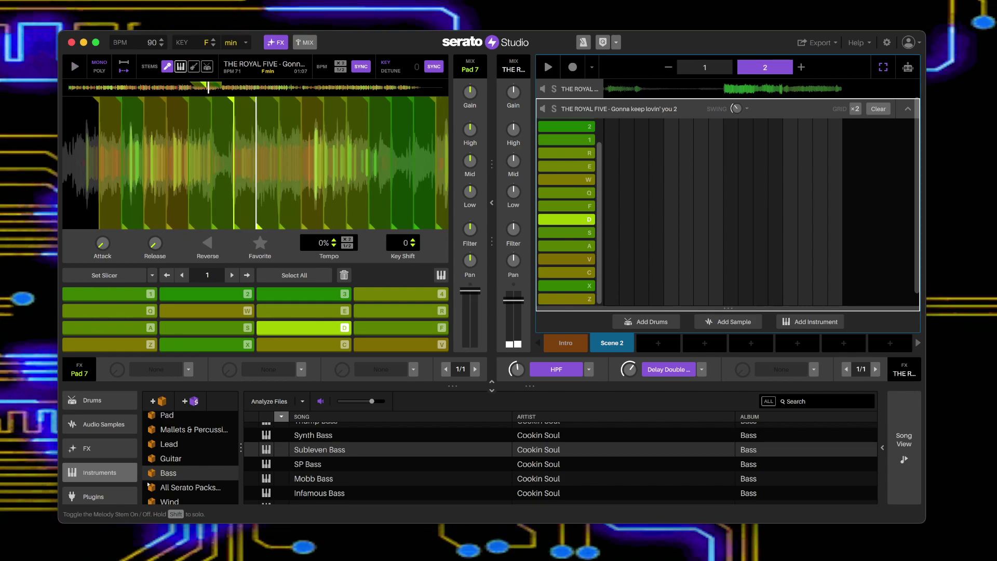
pyautogui.press('d')
pyautogui.press('f')
pyautogui.press('q')
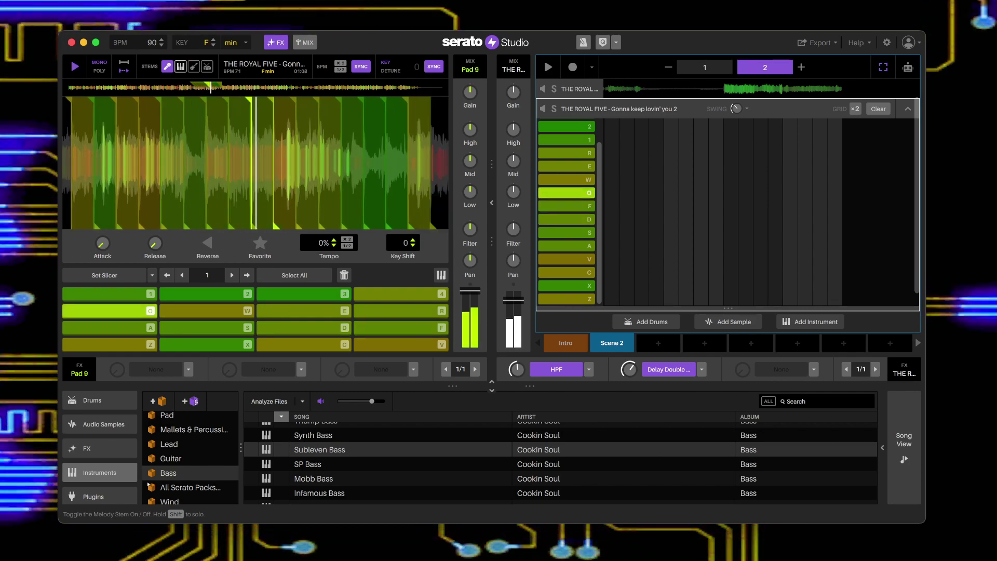
pyautogui.press('e')
pyautogui.press('d')
pyautogui.press('space')
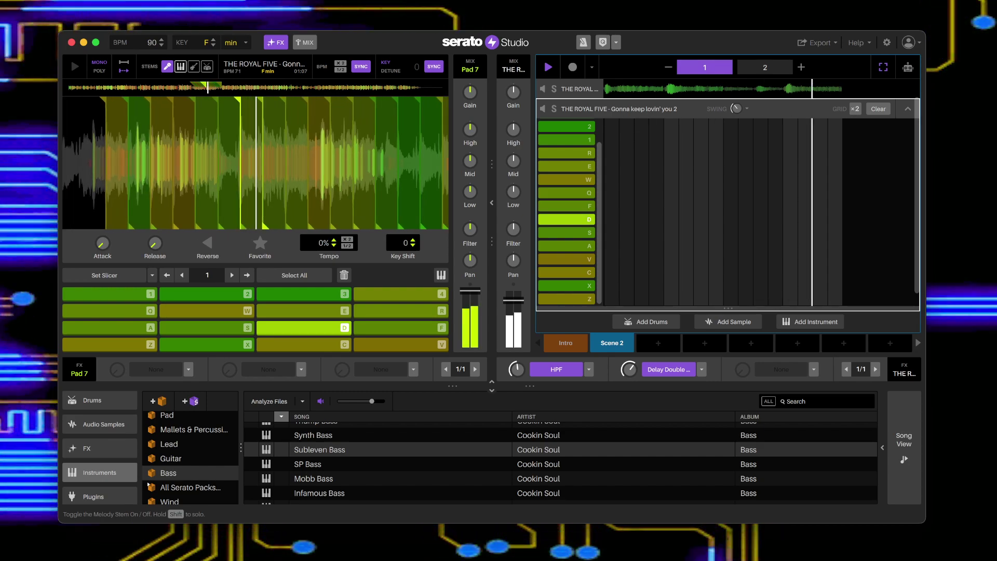
pyautogui.press('z')
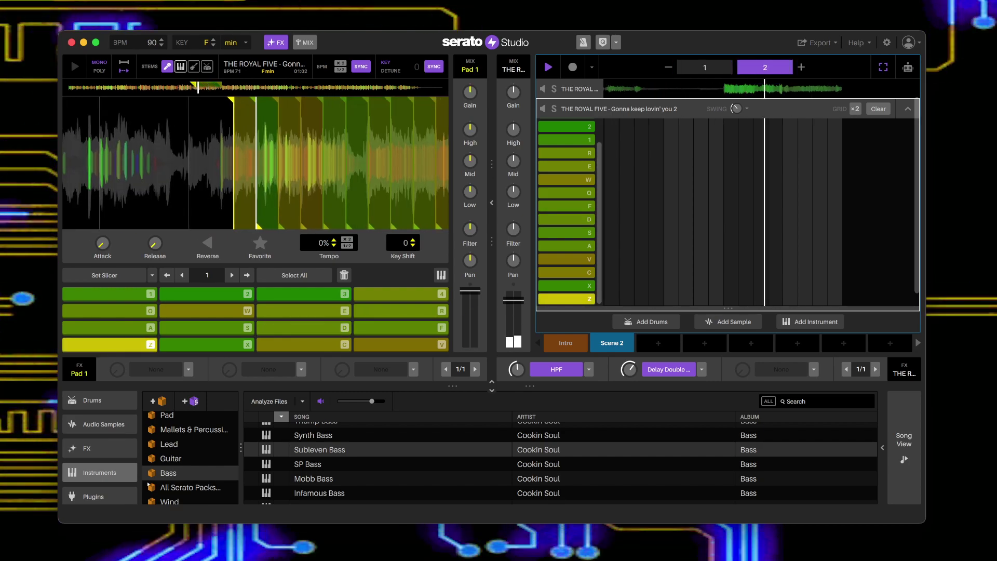
# Step: Create Scene 3 and clear the original sample deck's pattern in it, leaving that deck for the second sample deck
pyautogui.click(658, 343)
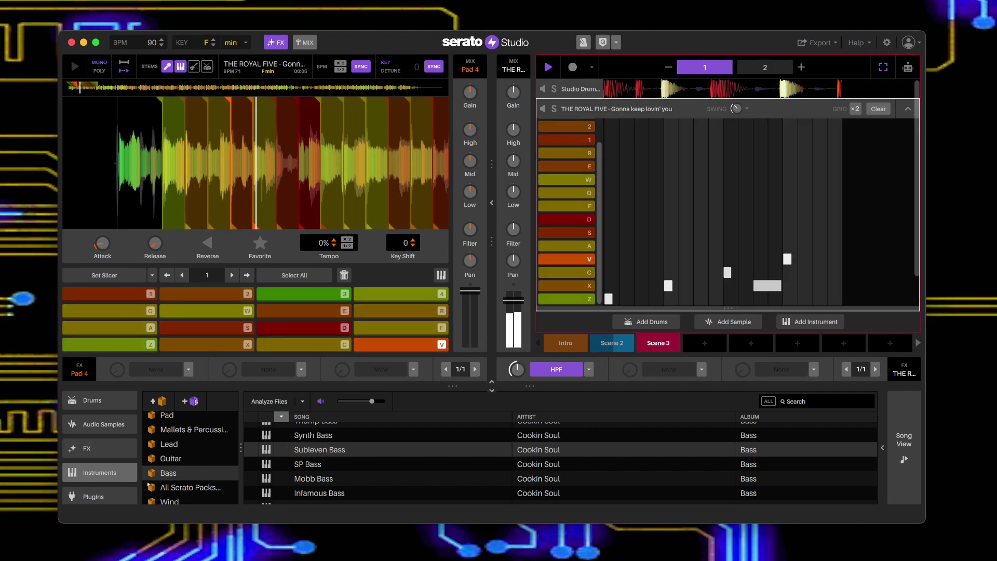
pyautogui.click(878, 108)
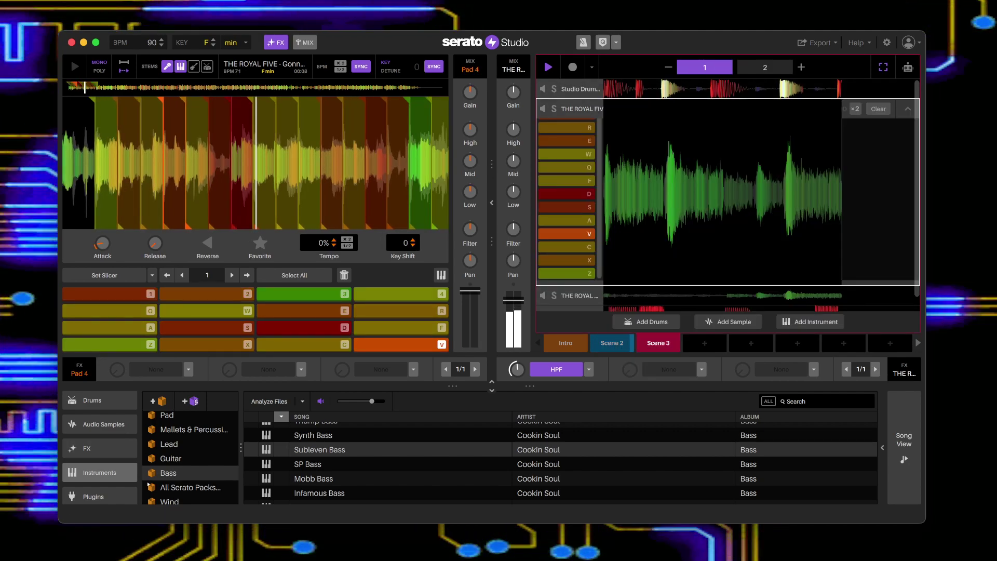
pyautogui.click(907, 109)
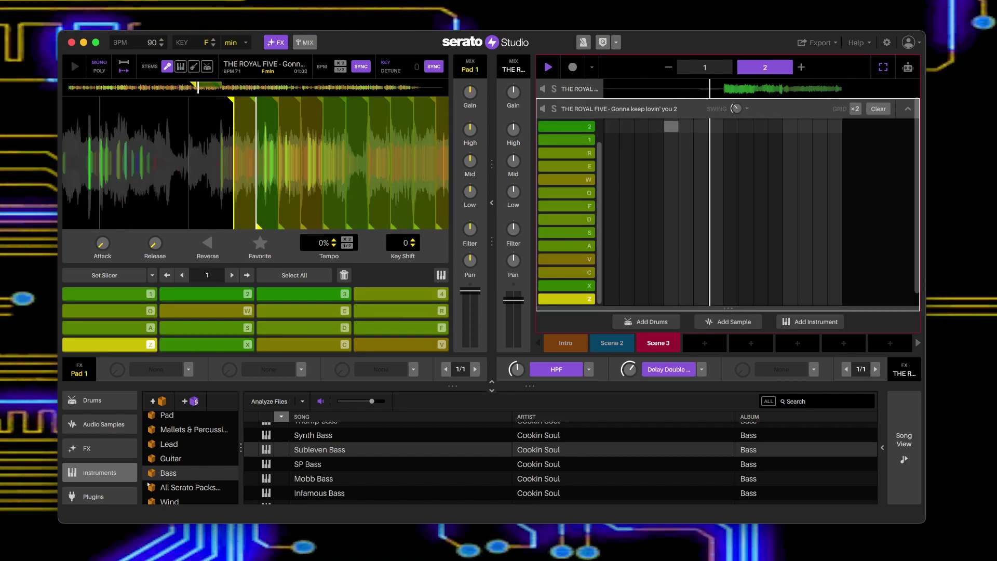
# Step: Audition the second sample deck's slices from pads A through R, 1 and 3 over the playing beat
pyautogui.press('a')
pyautogui.press('s')
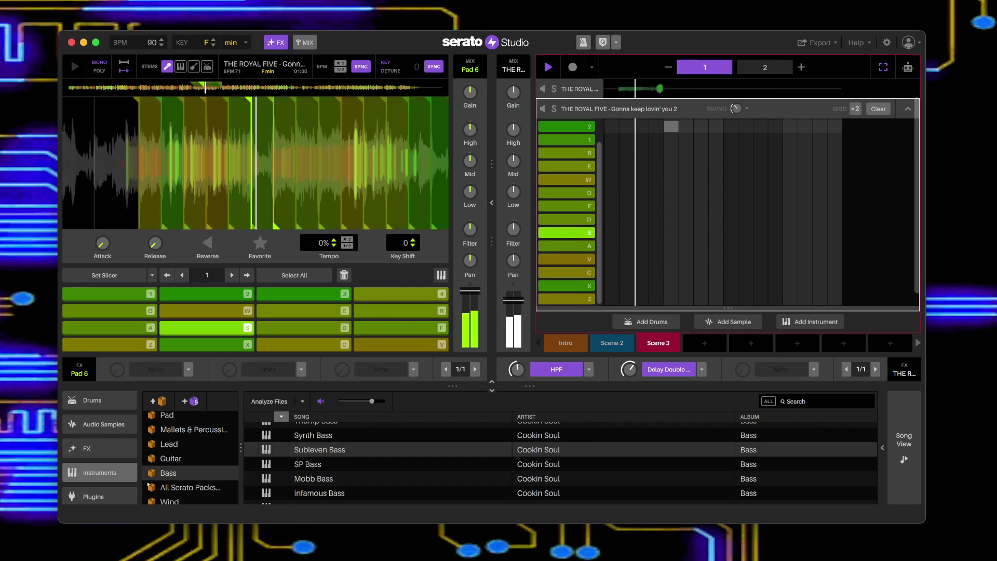
pyautogui.press('d')
pyautogui.press('f')
pyautogui.press('q')
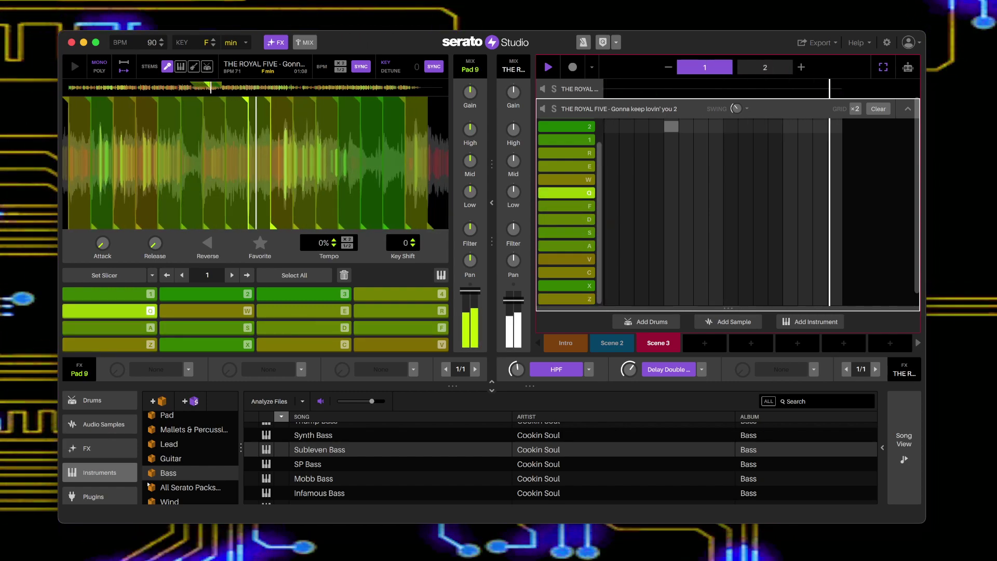
pyautogui.press('w')
pyautogui.press('e')
pyautogui.press('r')
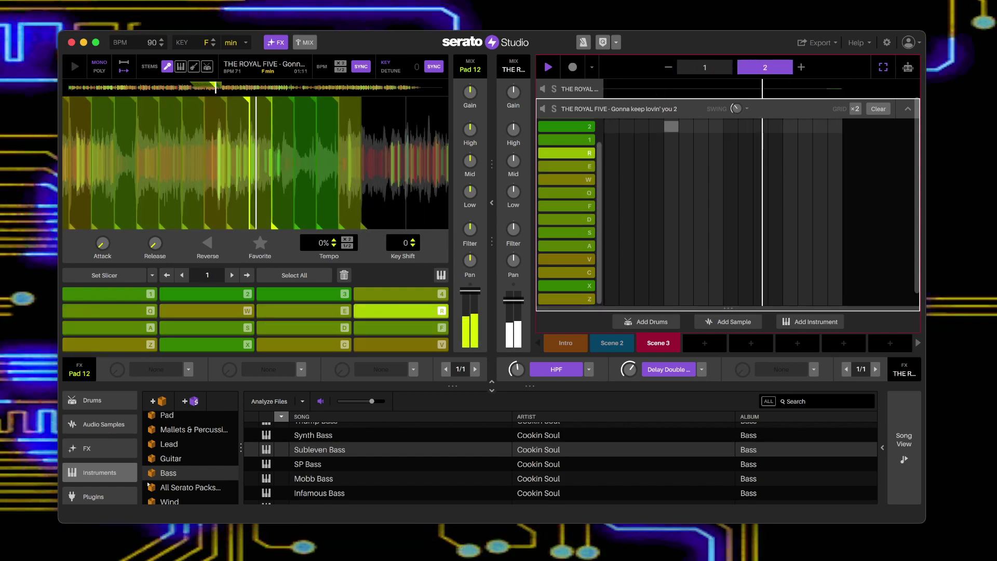
pyautogui.press('1')
pyautogui.press('d')
pyautogui.press('f')
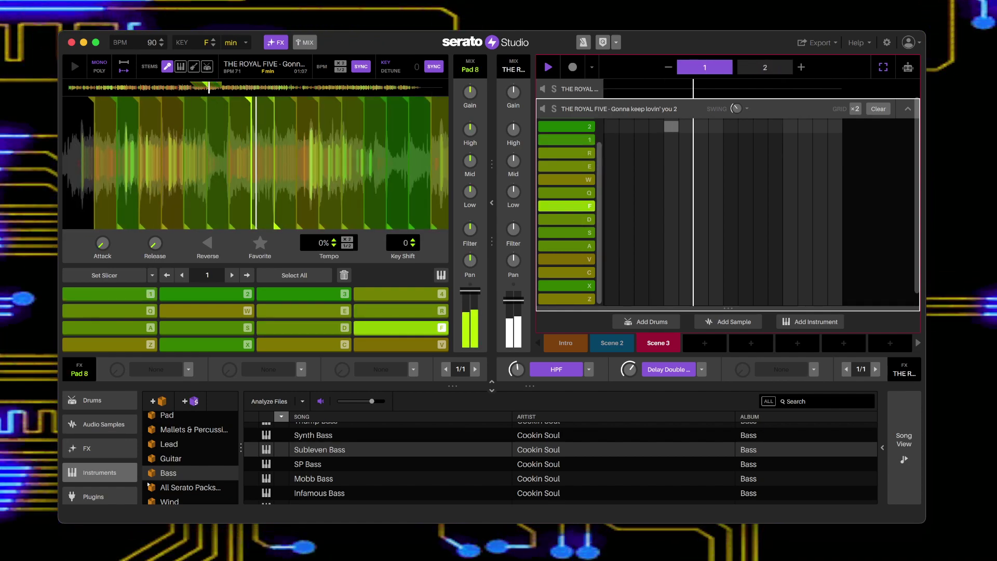
pyautogui.press('q')
pyautogui.press('w')
pyautogui.press('e')
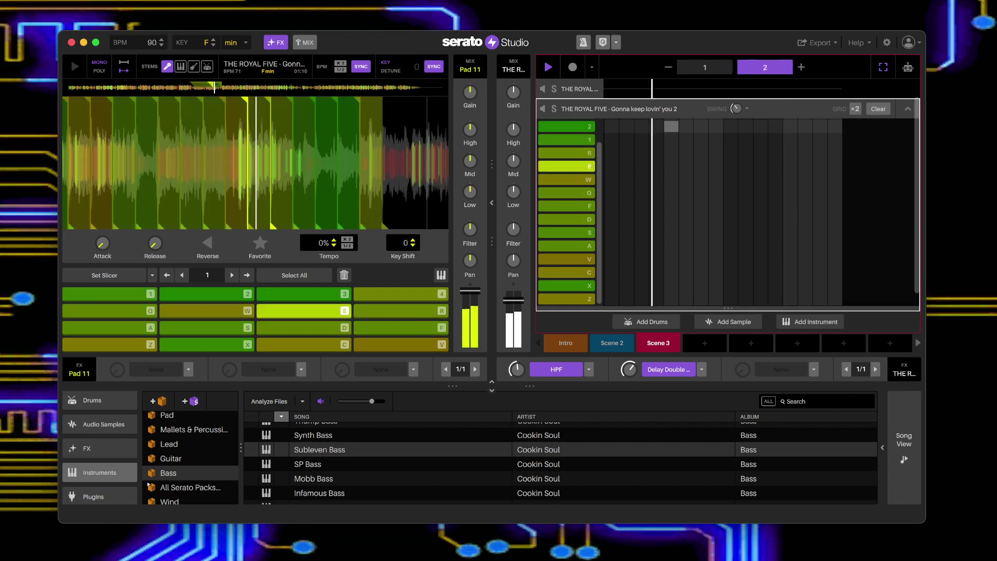
pyautogui.press('r')
pyautogui.press('3')
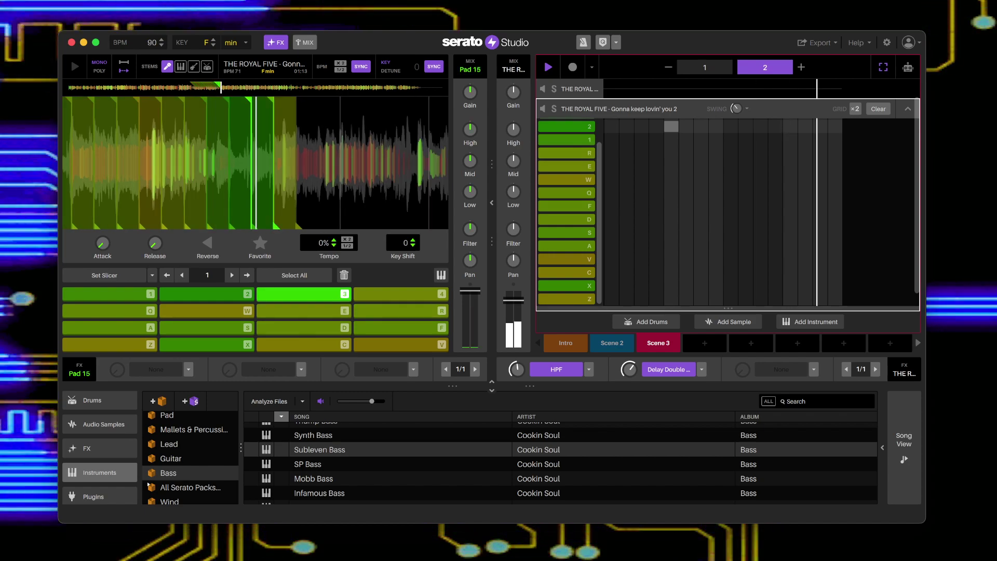
# Step: Rehearse the vocal phrase on pads D, F, Q and W in time with the beat
pyautogui.press('d')
pyautogui.press('f')
pyautogui.press('q')
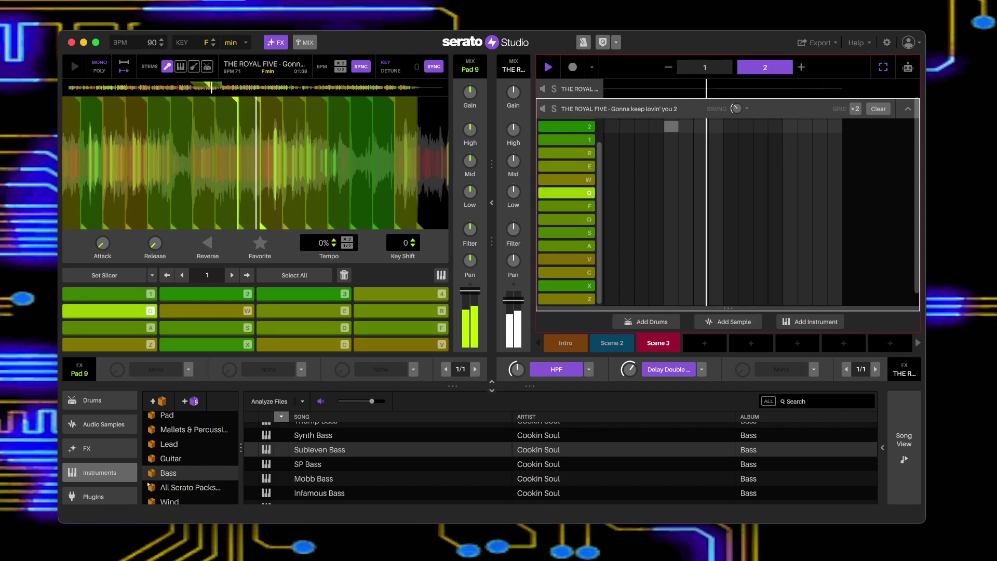
pyautogui.press('w')
pyautogui.press('d')
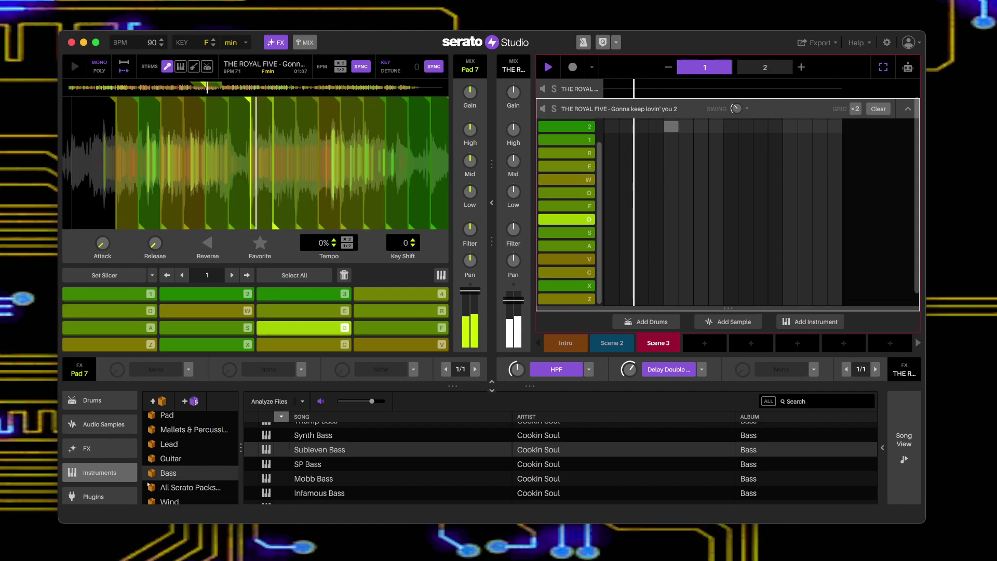
pyautogui.press('f')
pyautogui.press('q')
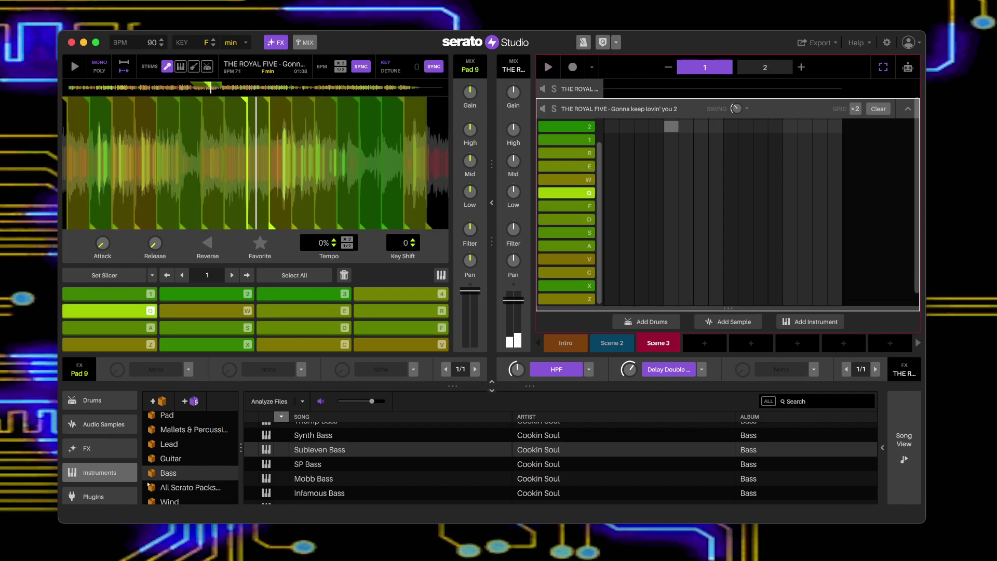
# Step: Record the second sample deck's vocal pattern in Scene 3: pads D, F, Q in bar 1 and Q, W in bar 2
pyautogui.click(572, 67)
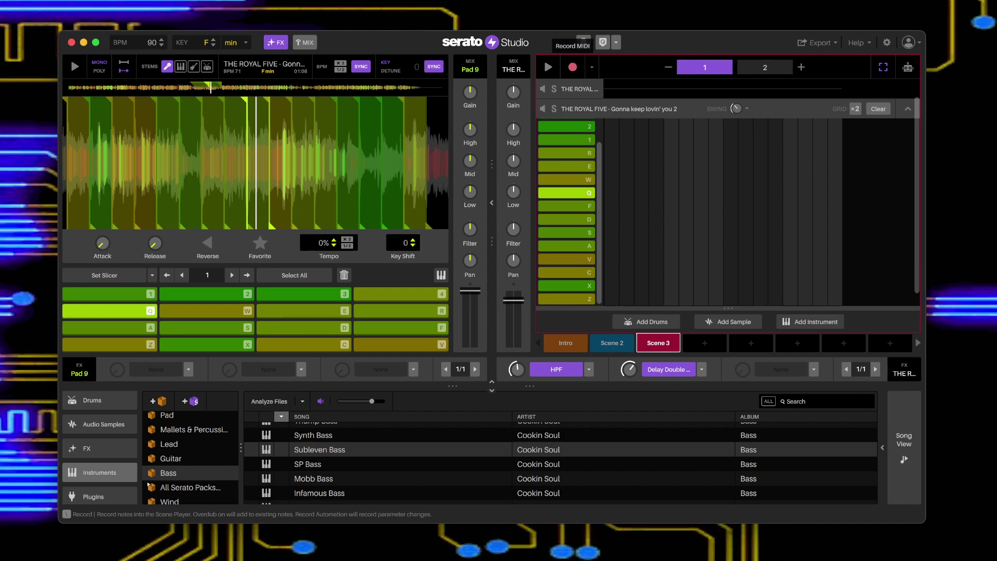
pyautogui.press('d')
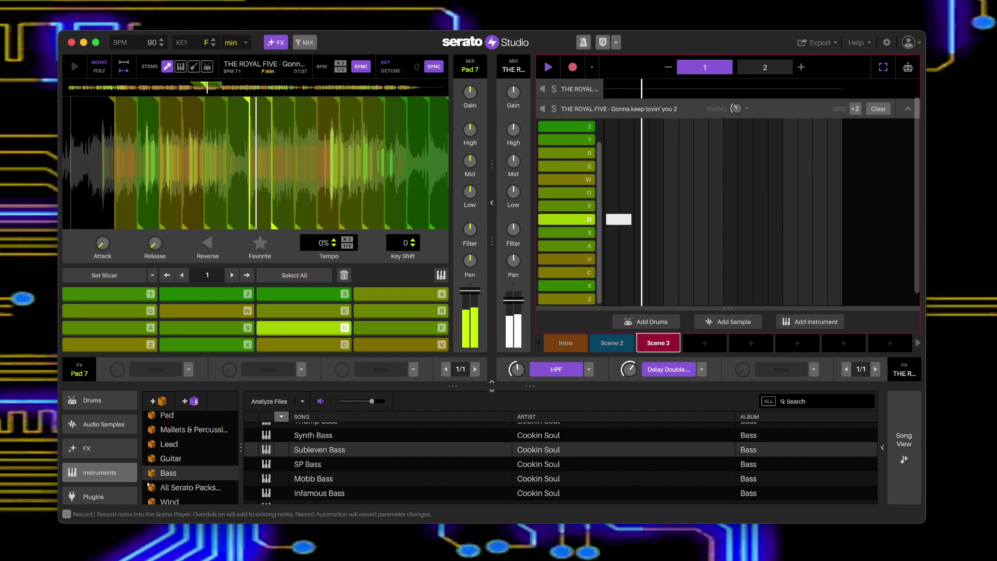
pyautogui.press('f')
pyautogui.press('q')
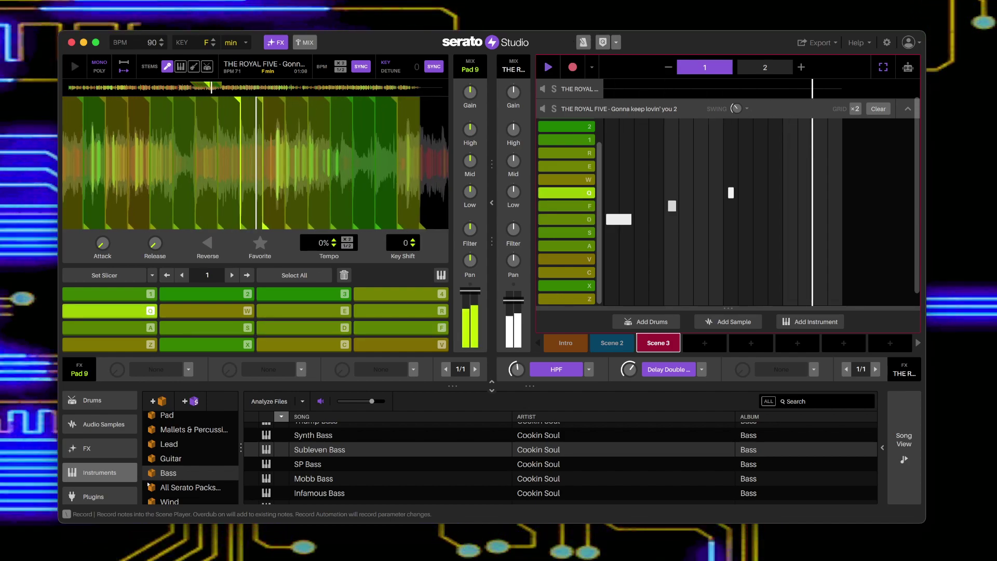
pyautogui.press('q')
pyautogui.press('w')
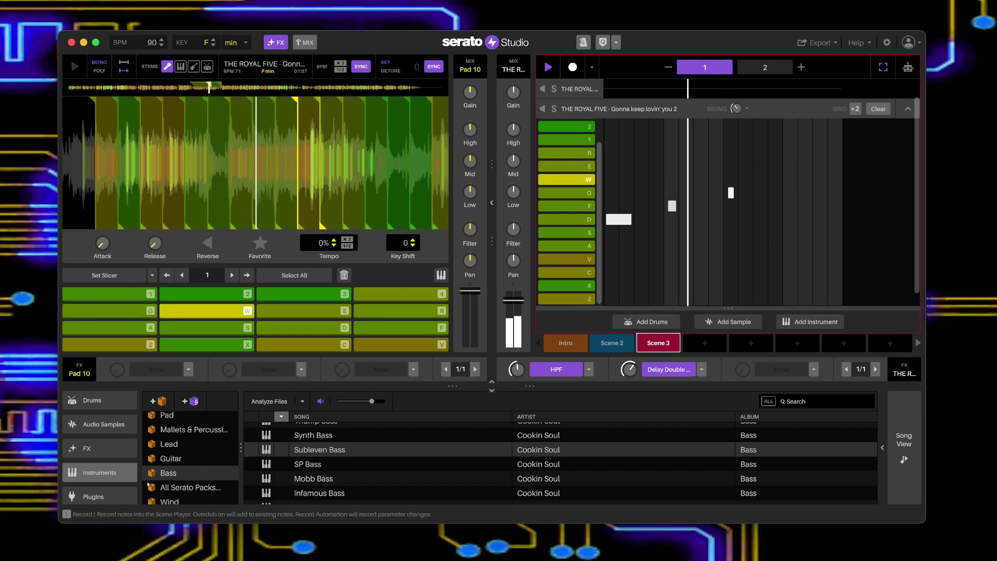
# Step: Check the vocal pattern with the melody stem briefly on and off, and with the Subleven Bass deck muted and unmuted
pyautogui.click(180, 67)
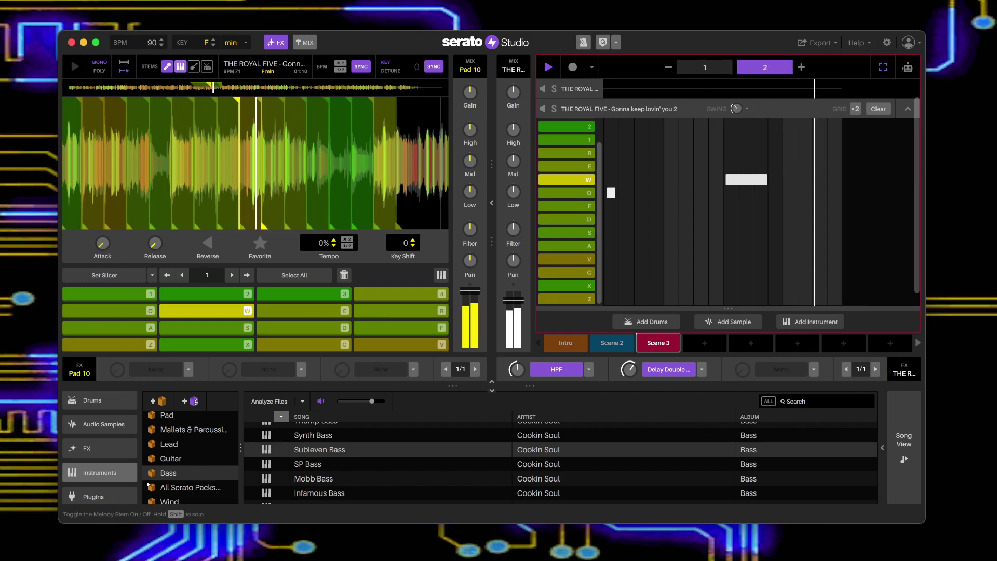
pyautogui.click(180, 66)
pyautogui.scroll(-2, 570, 99)
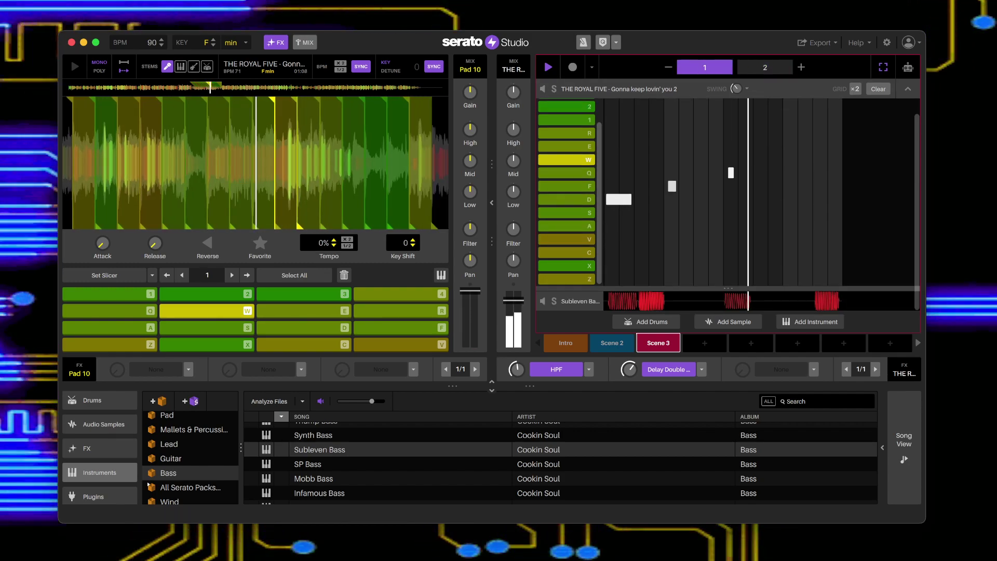
pyautogui.click(542, 301)
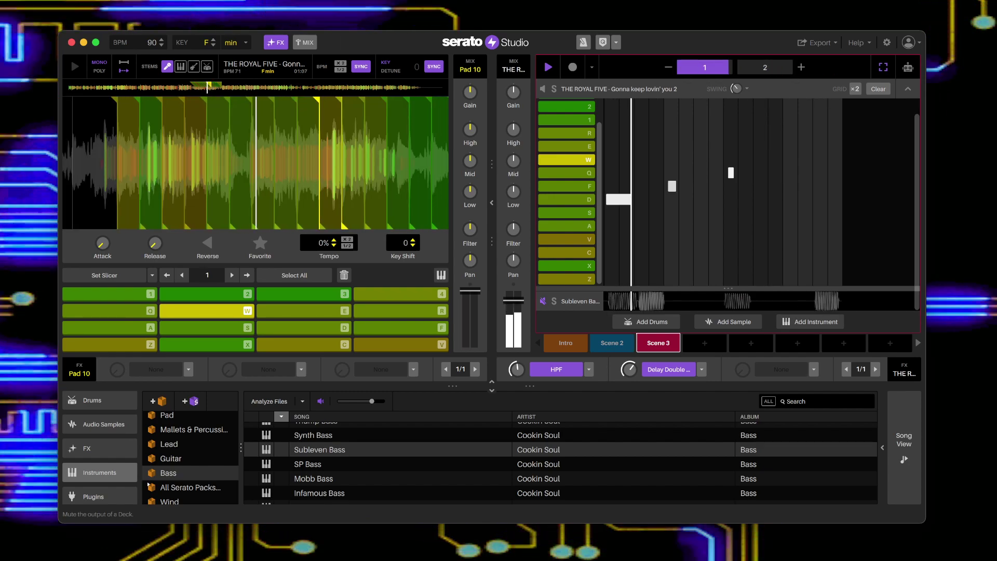
pyautogui.click(543, 301)
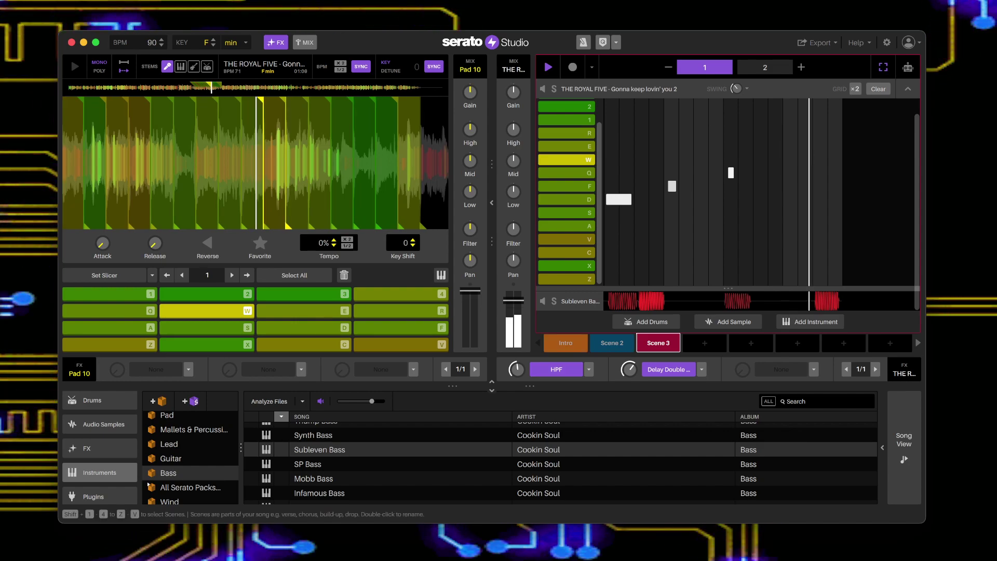
# Step: Switch to the Intro scene, clear the second sample deck's pattern there and audition its pad Z slice
pyautogui.click(566, 343)
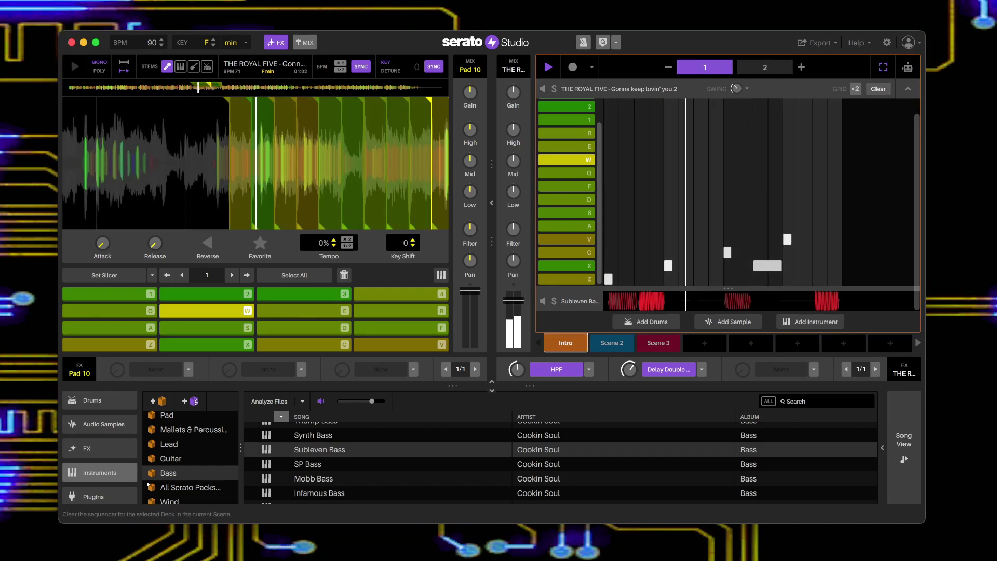
pyautogui.click(877, 88)
pyautogui.scroll(4, 715, 213)
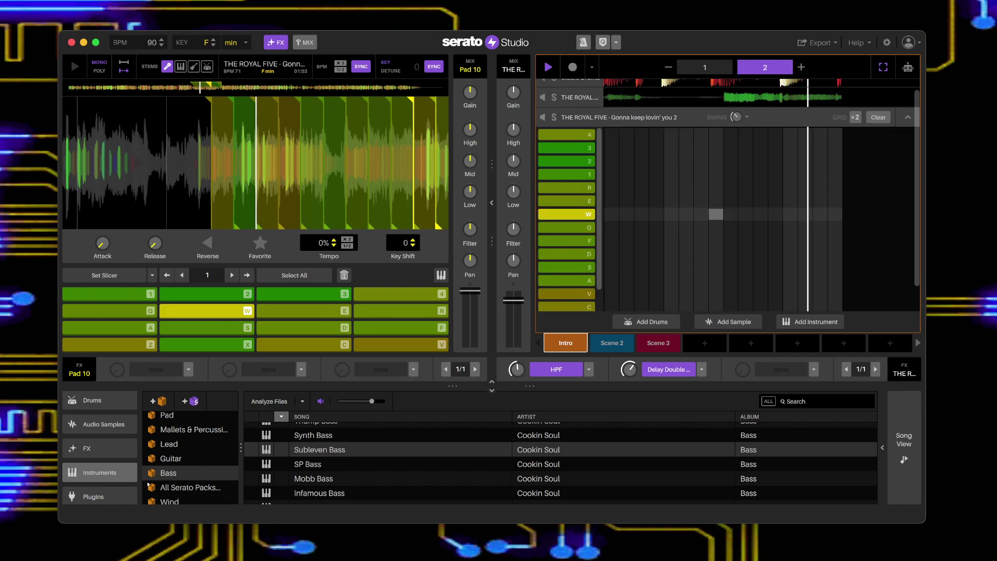
pyautogui.press('z')
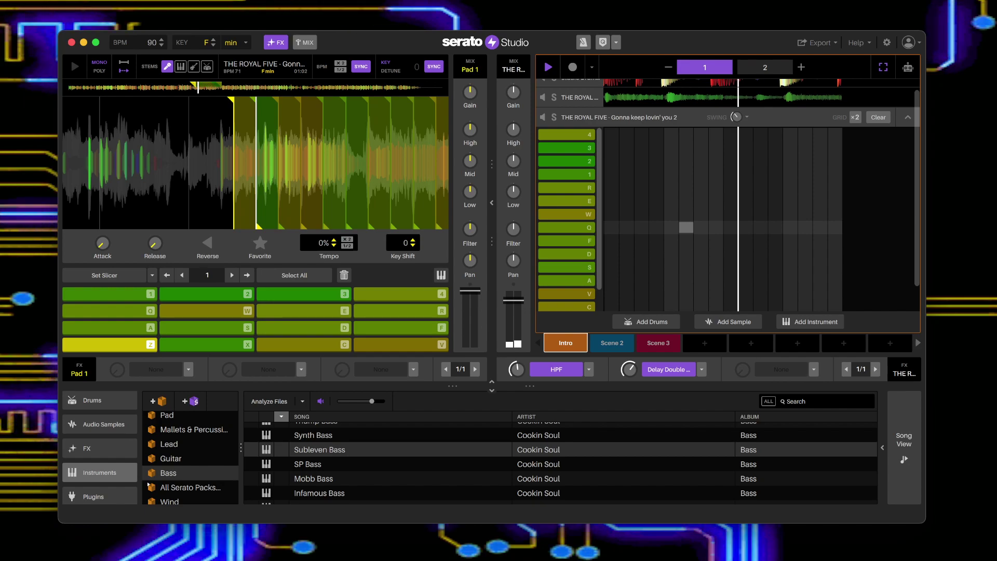
# Step: Audition more vocal slices of the second sample deck, including pads C and X, over the Intro, and compare with Scene 3 before returning to Intro
pyautogui.press('c')
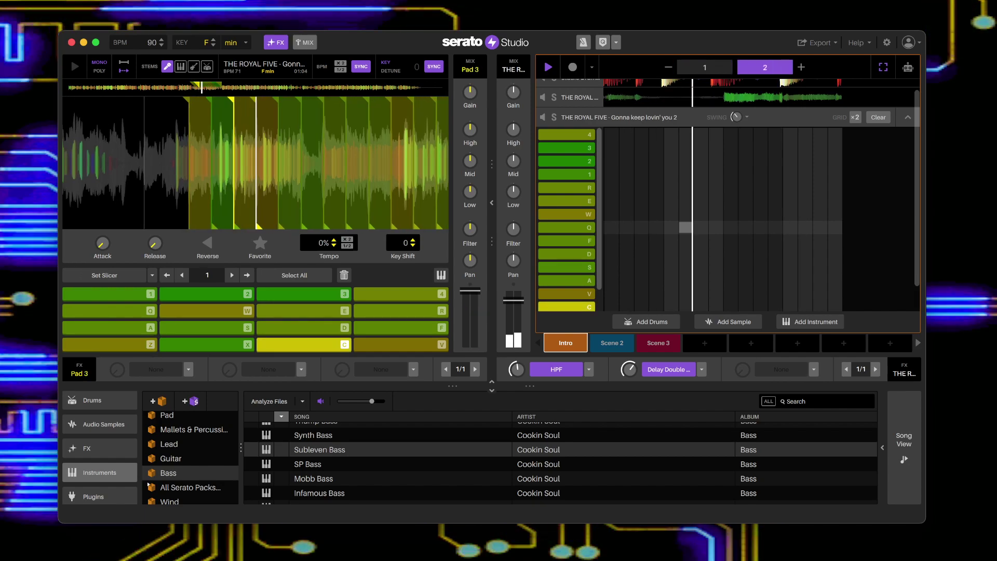
pyautogui.press('a')
pyautogui.press('z')
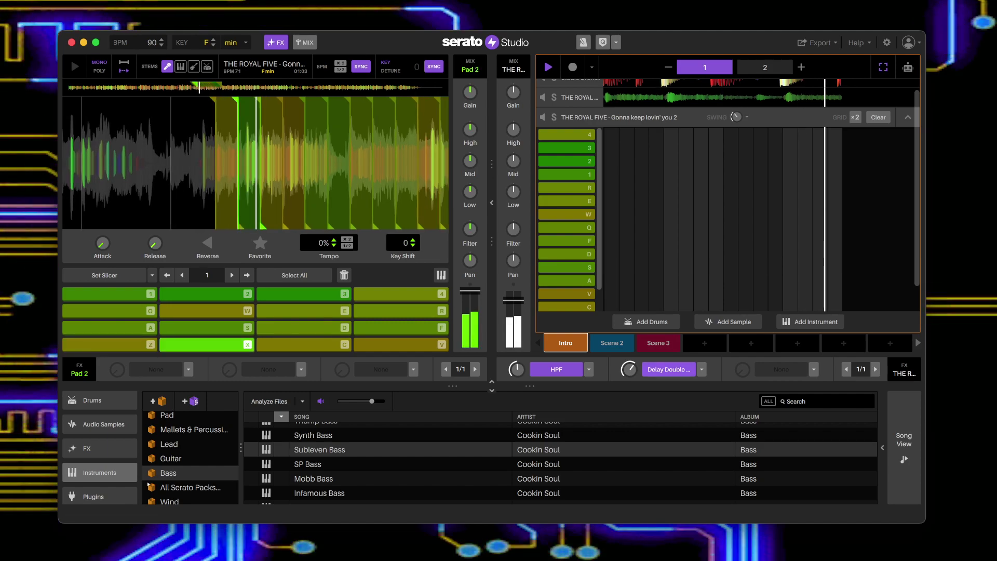
pyautogui.click(658, 343)
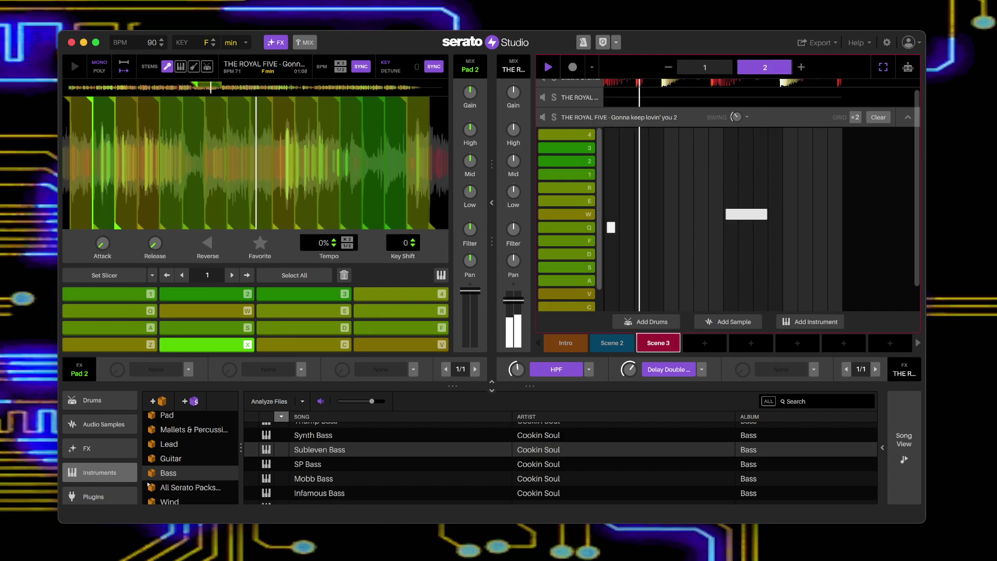
pyautogui.click(565, 344)
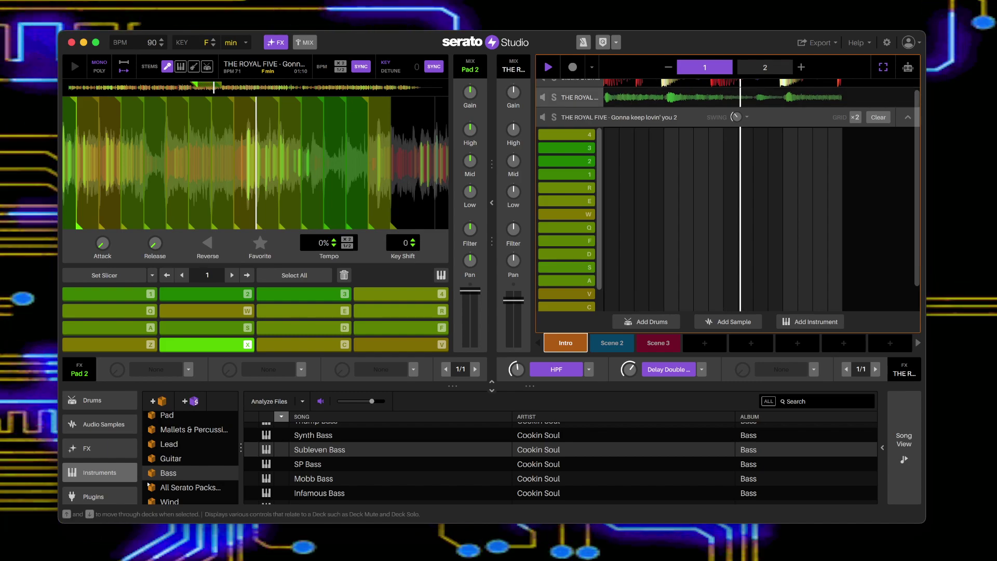
# Step: Select all pads of the first sample deck, load a Limiter into the deck's second effect slot, and switch to Scene 3
pyautogui.press('Up')
pyautogui.press('super+a')
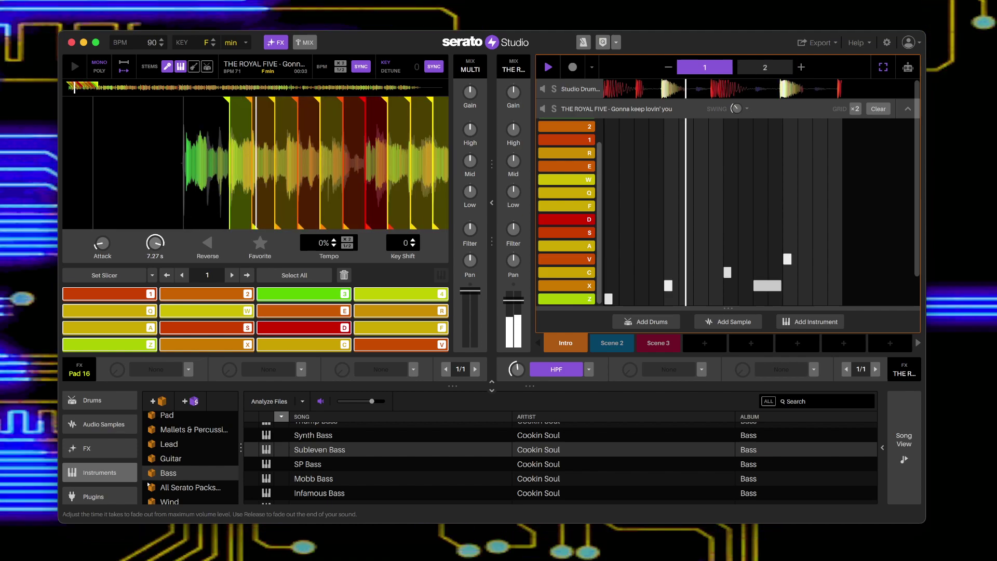
pyautogui.click(701, 369)
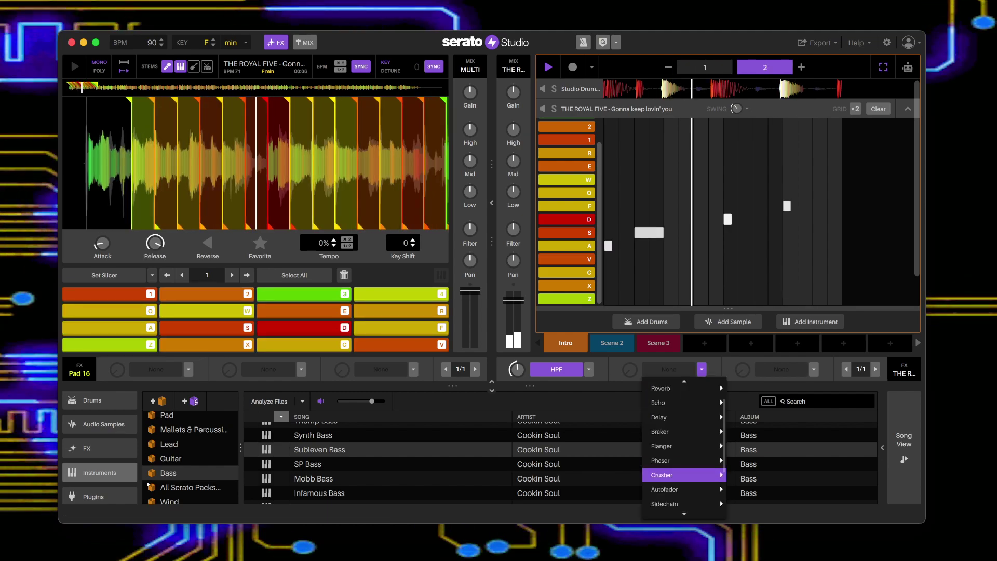
pyautogui.scroll(-3, 683, 488)
pyautogui.moveTo(683, 502)
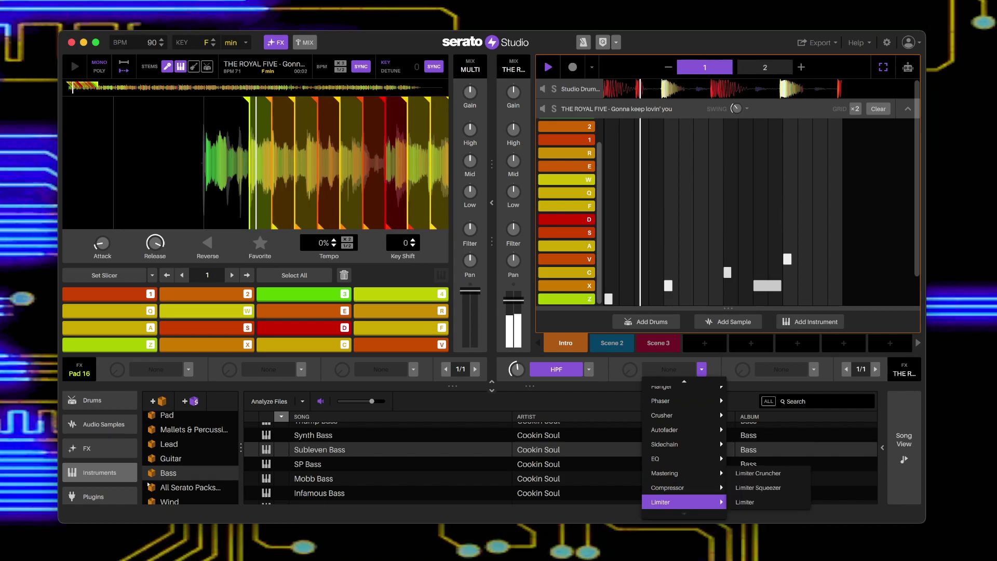
pyautogui.click(758, 487)
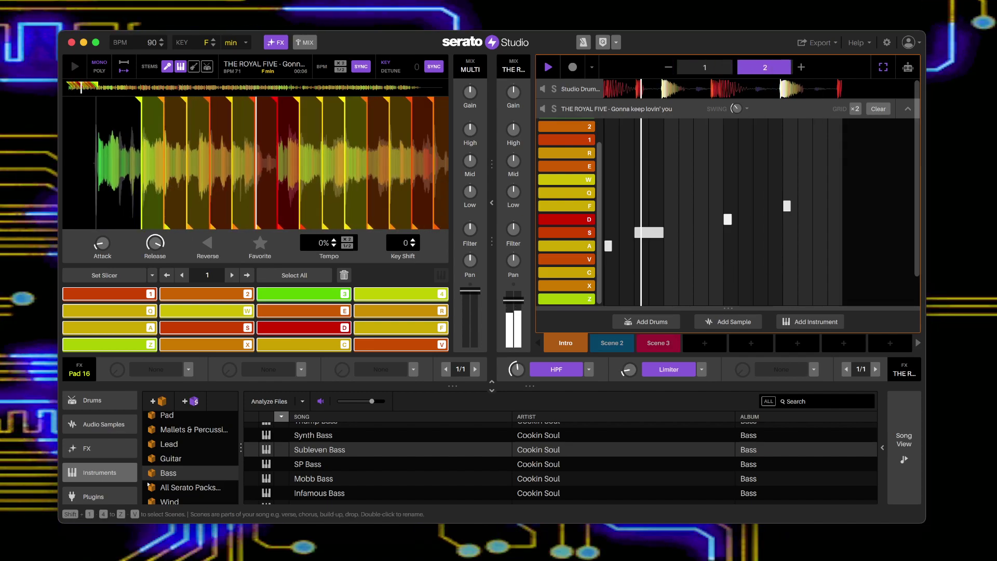
pyautogui.hotkey('shift', '3')
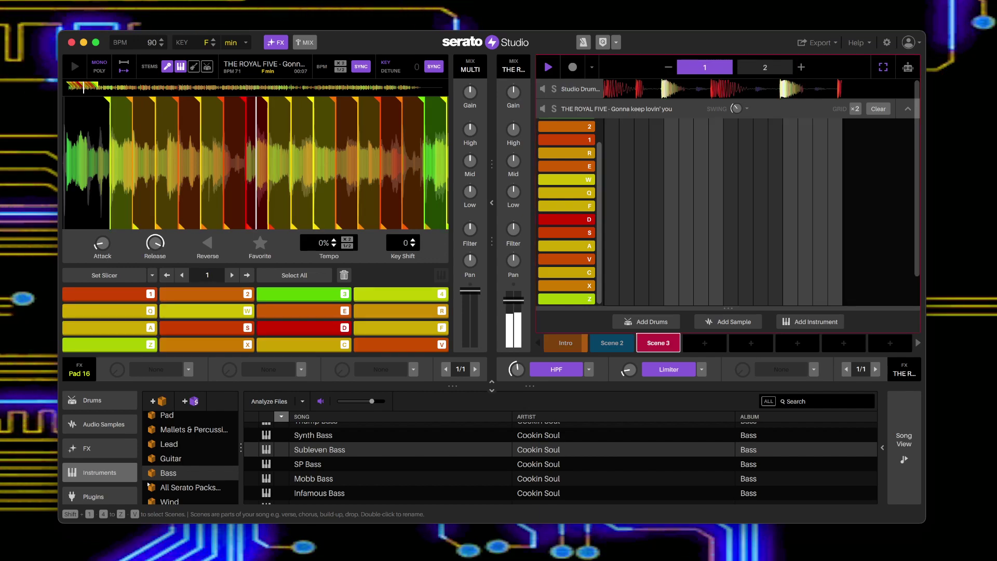